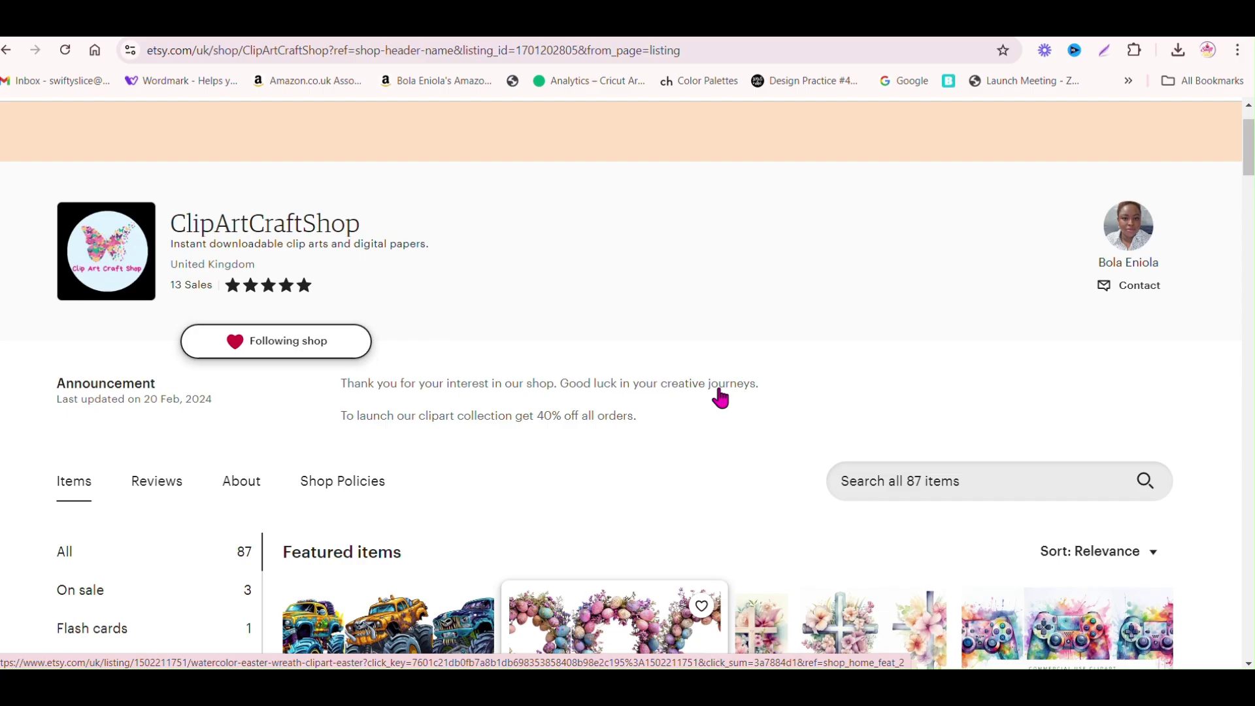
scroll(693, 389, down, 2)
scroll(621, 377, up, 4)
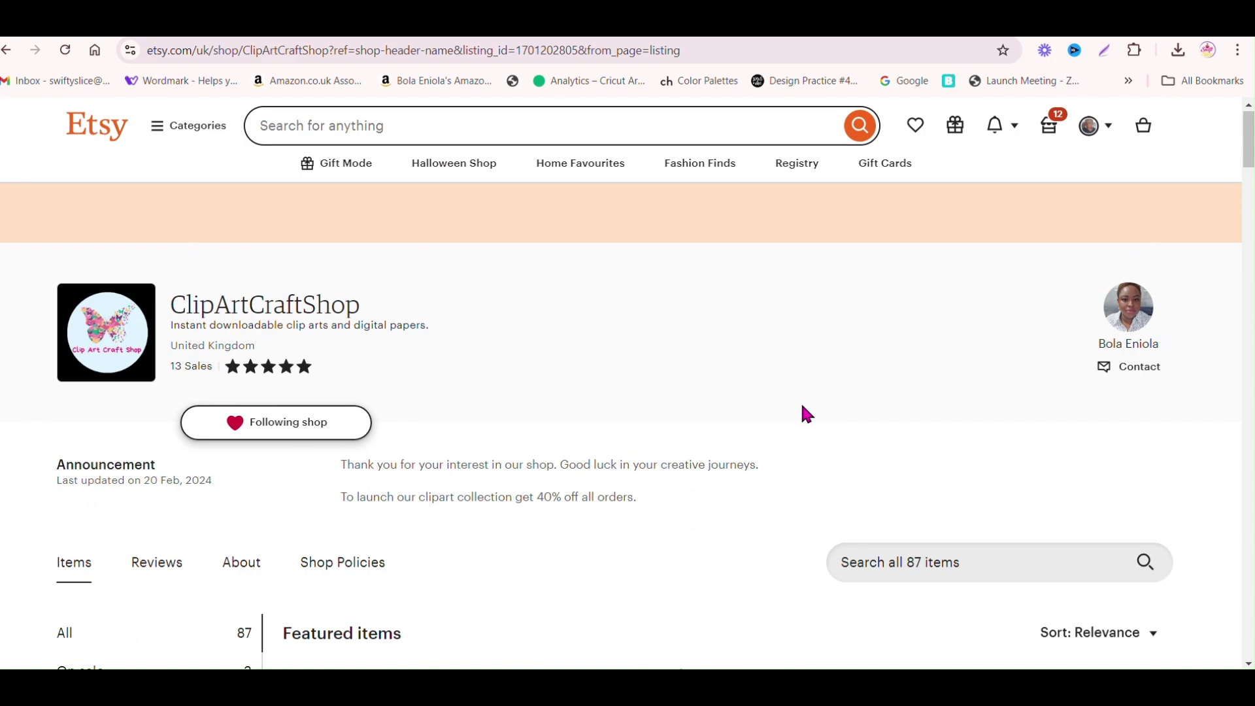
scroll(803, 405, down, 3)
scroll(803, 406, down, 3)
scroll(804, 408, down, 4)
scroll(807, 414, down, 4)
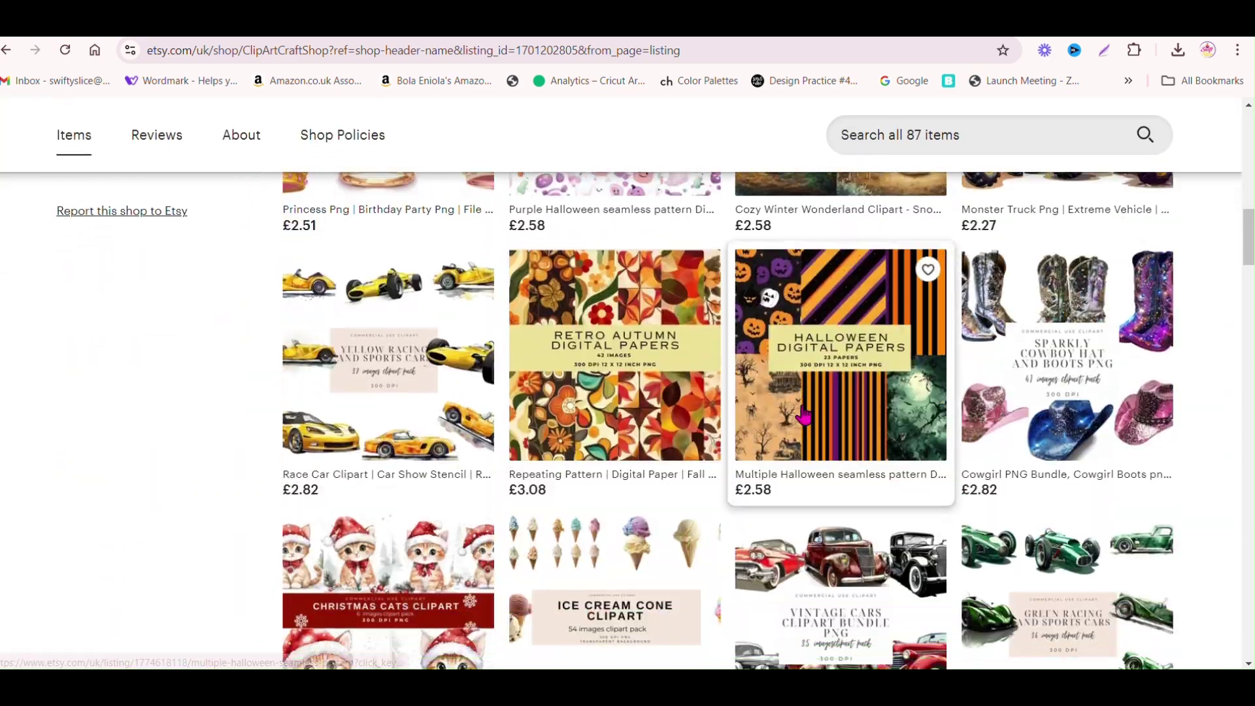
scroll(807, 414, down, 6)
scroll(804, 414, down, 4)
scroll(801, 414, down, 5)
scroll(801, 414, down, 5)
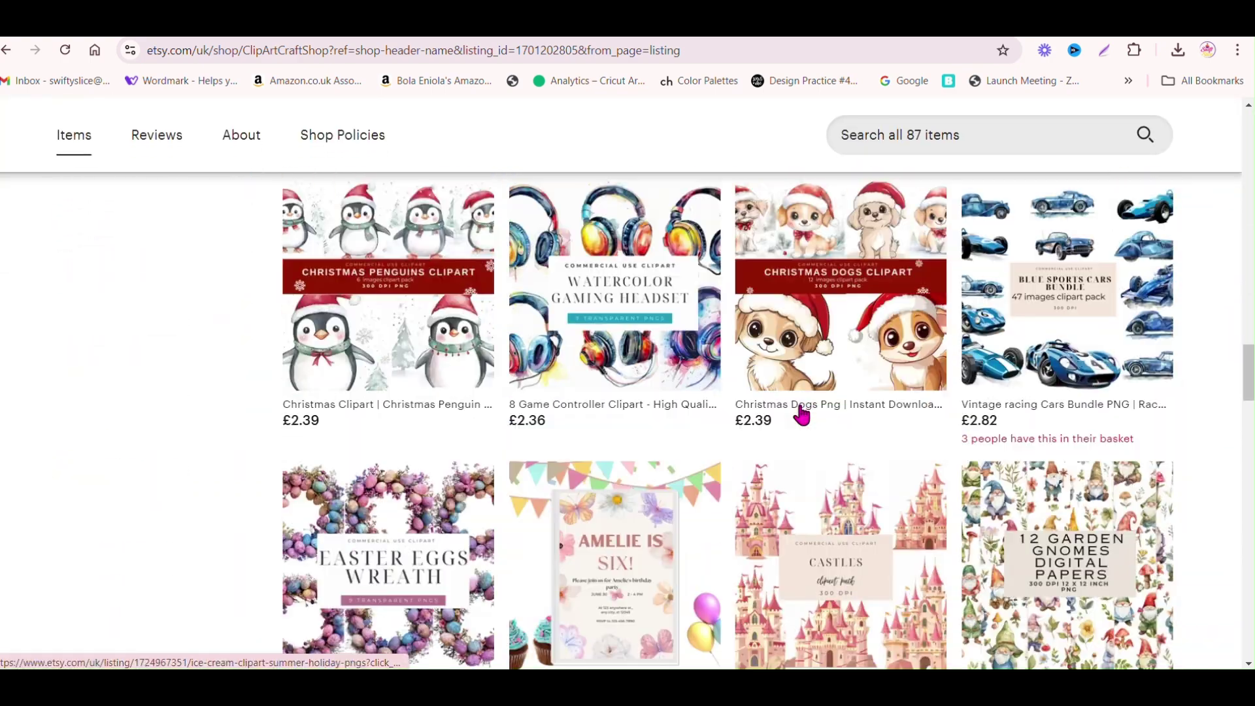
scroll(802, 414, down, 5)
scroll(802, 414, down, 5)
scroll(802, 416, up, 4)
scroll(802, 416, down, 6)
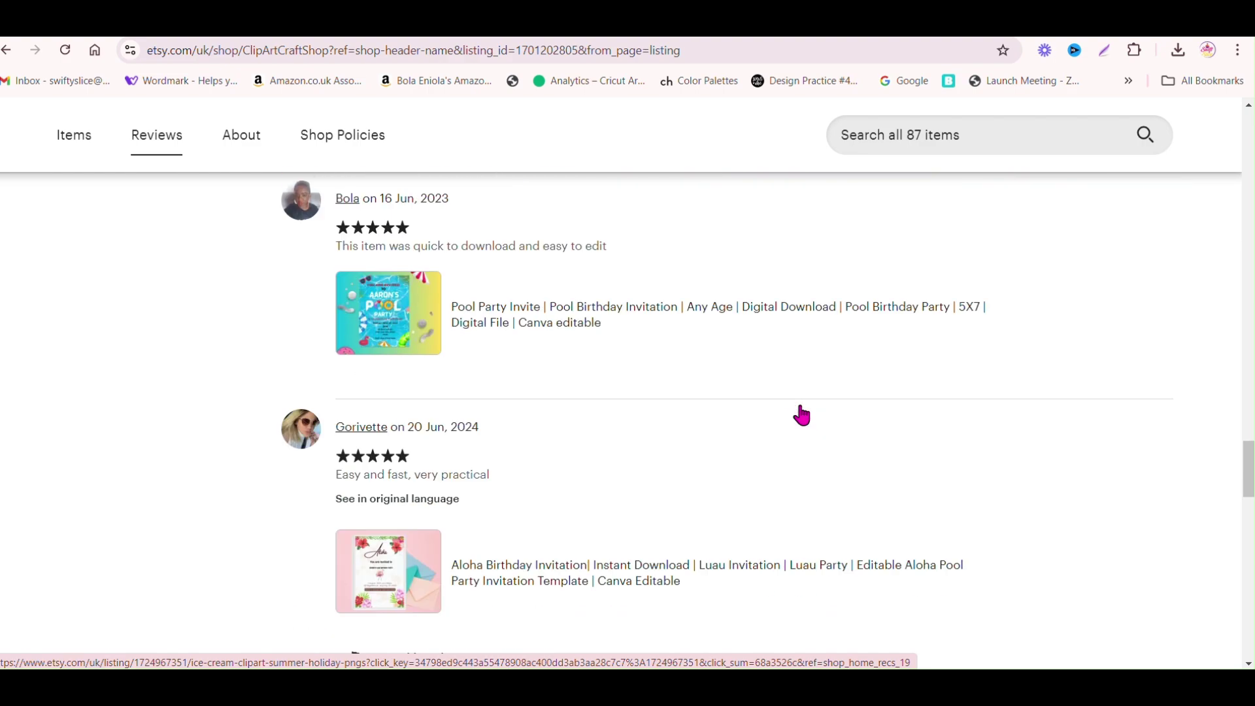
scroll(802, 415, down, 5)
scroll(802, 415, down, 2)
scroll(801, 415, down, 1)
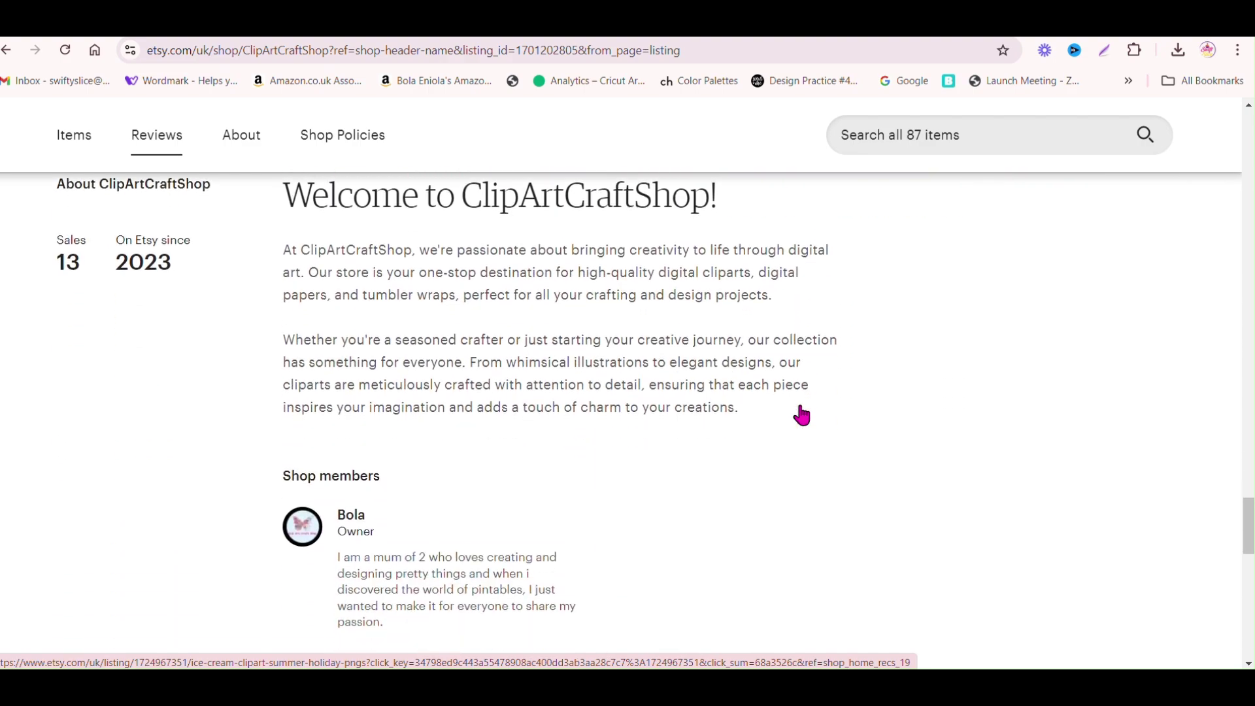
scroll(802, 415, down, 5)
scroll(821, 401, up, 6)
scroll(824, 404, up, 8)
scroll(825, 404, up, 5)
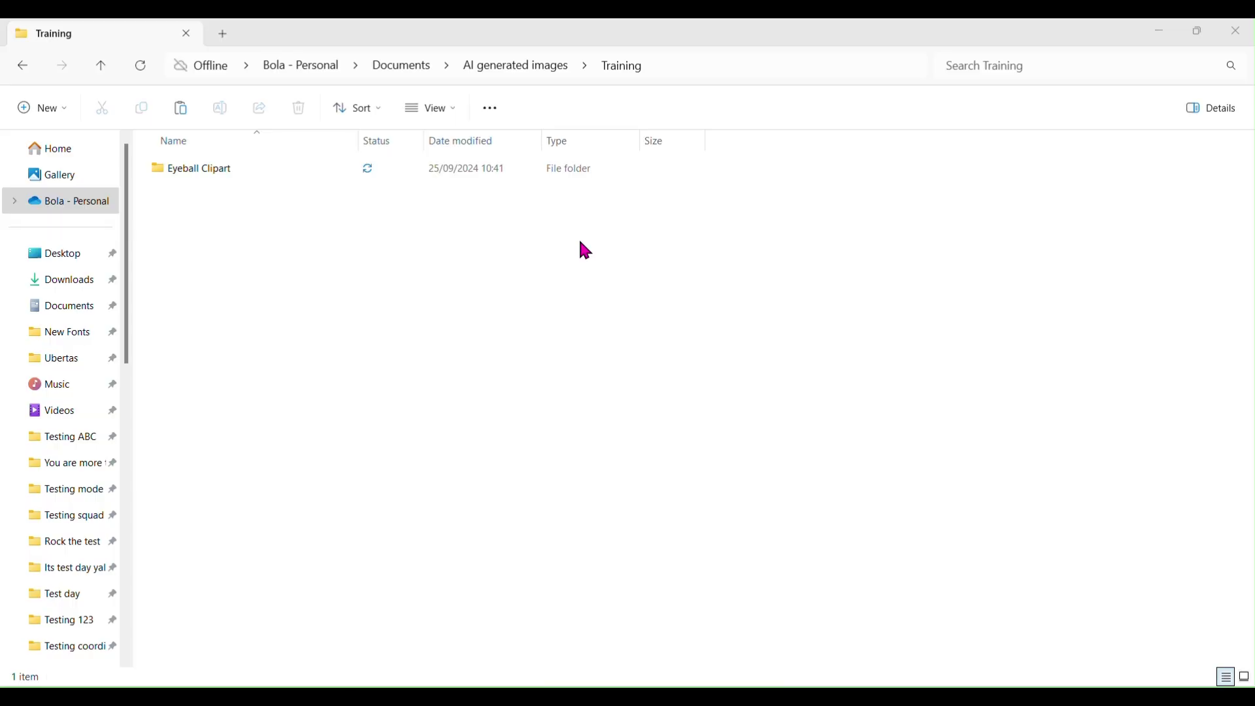
click(192, 169)
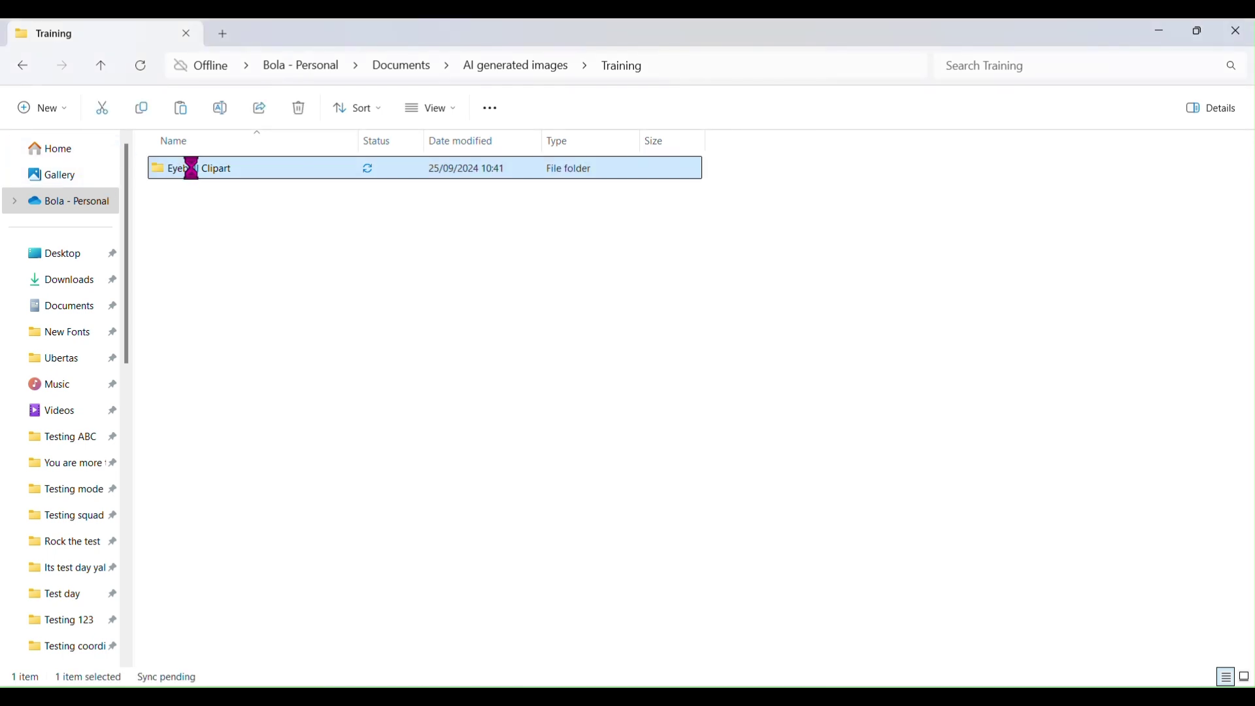
key(Delete)
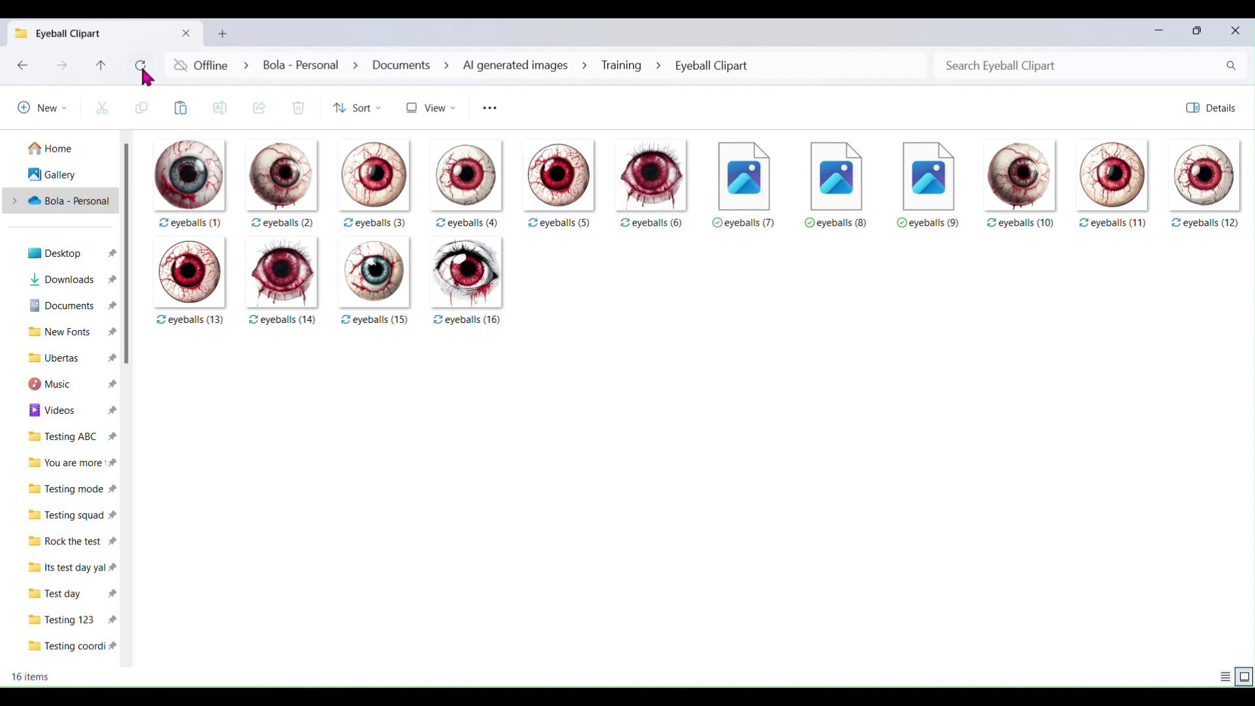
click(102, 72)
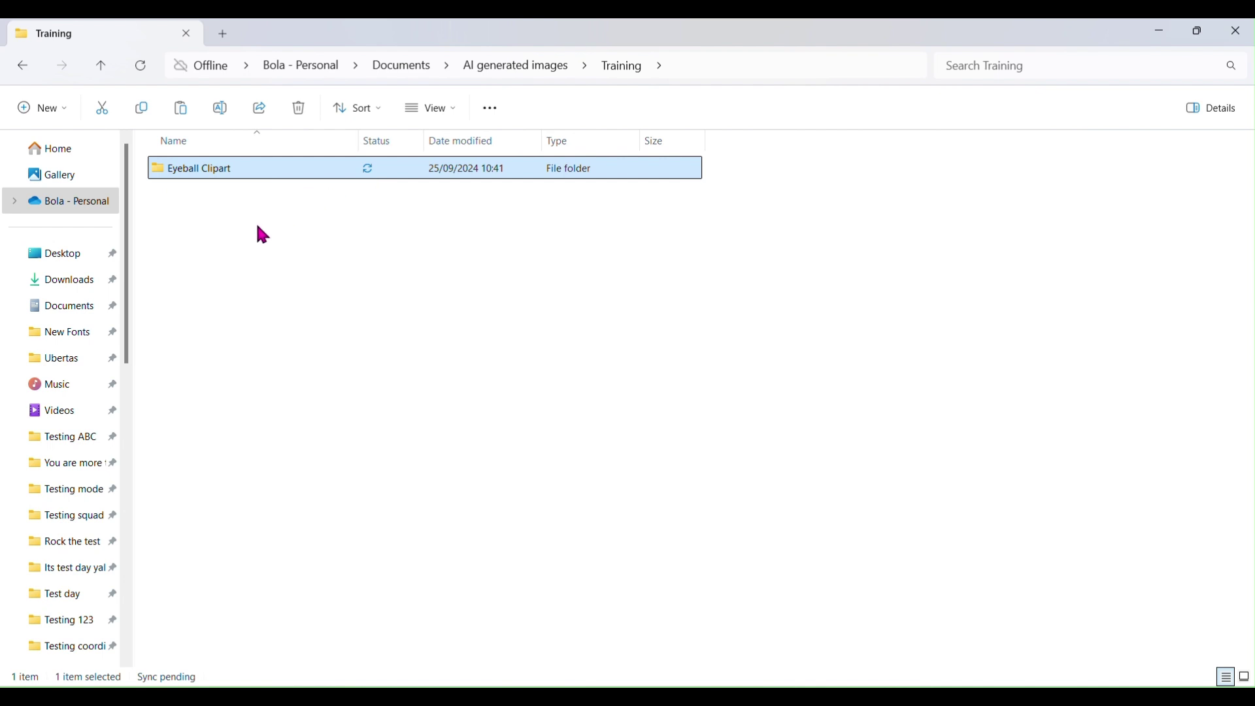
Step: Add a folder named 'Eyeball clipart 300dpi' beside Eyeball Clipart in Training
click(184, 228)
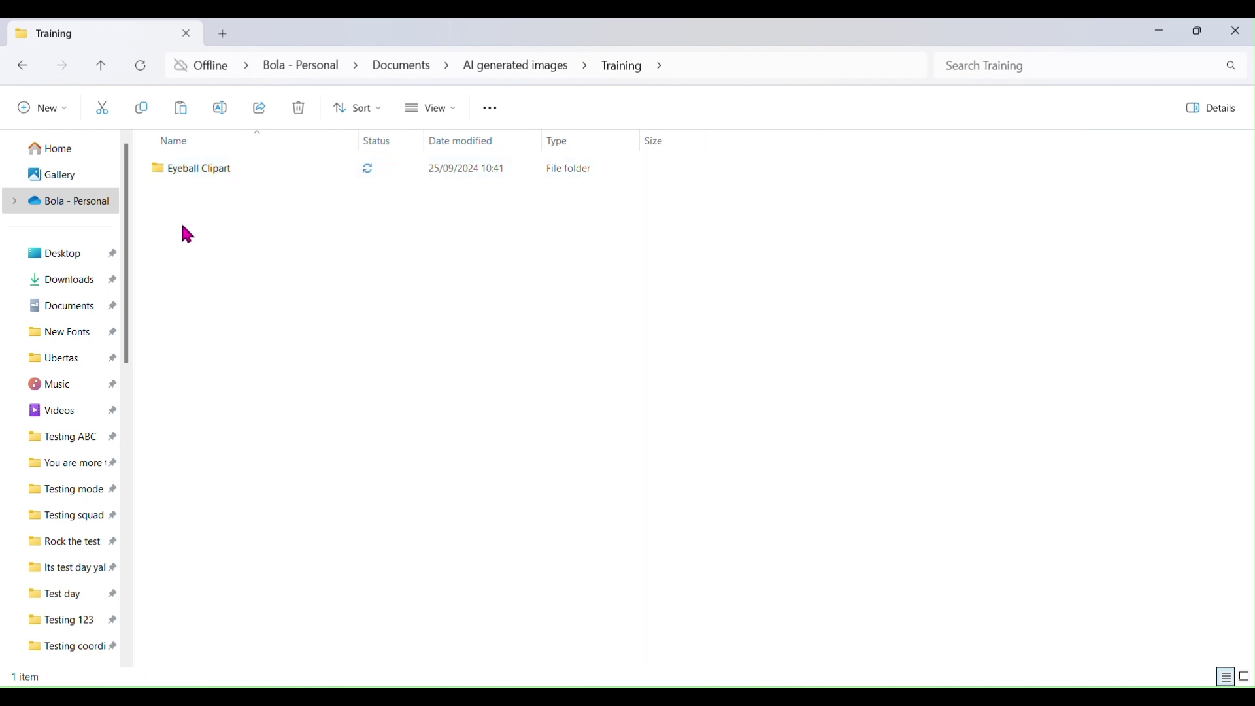
right_click(184, 228)
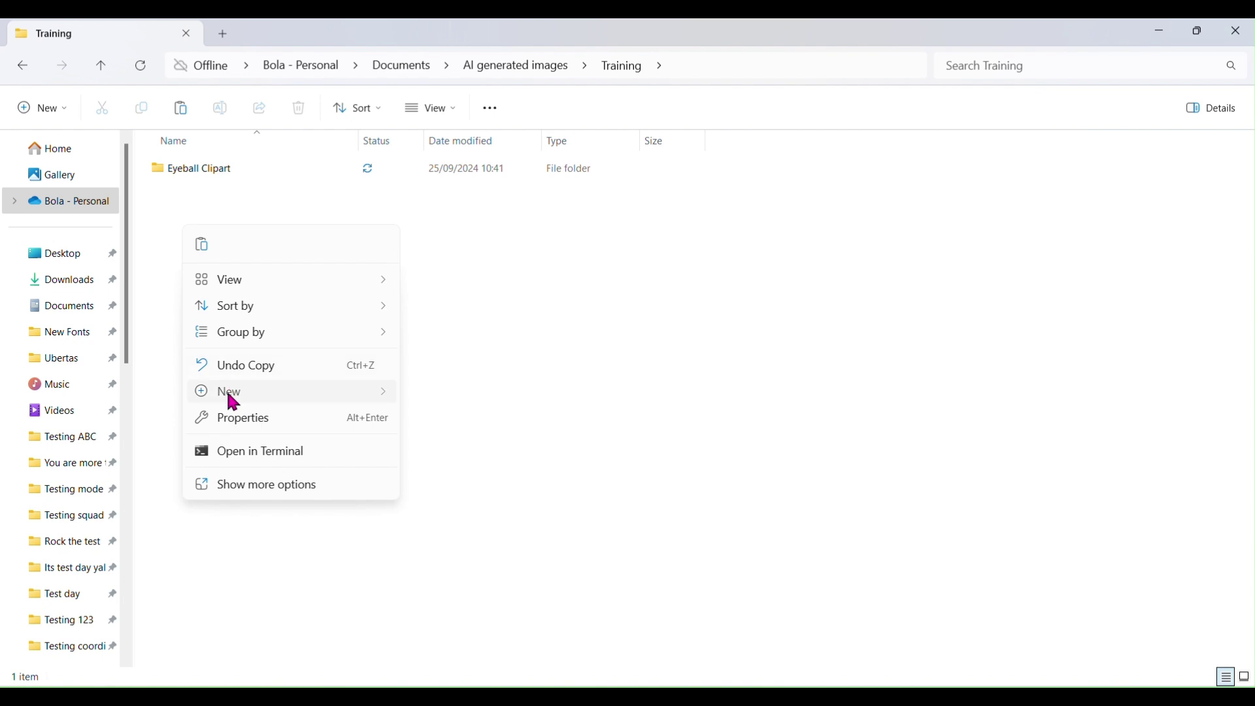
mouse_move(229, 391)
click(443, 394)
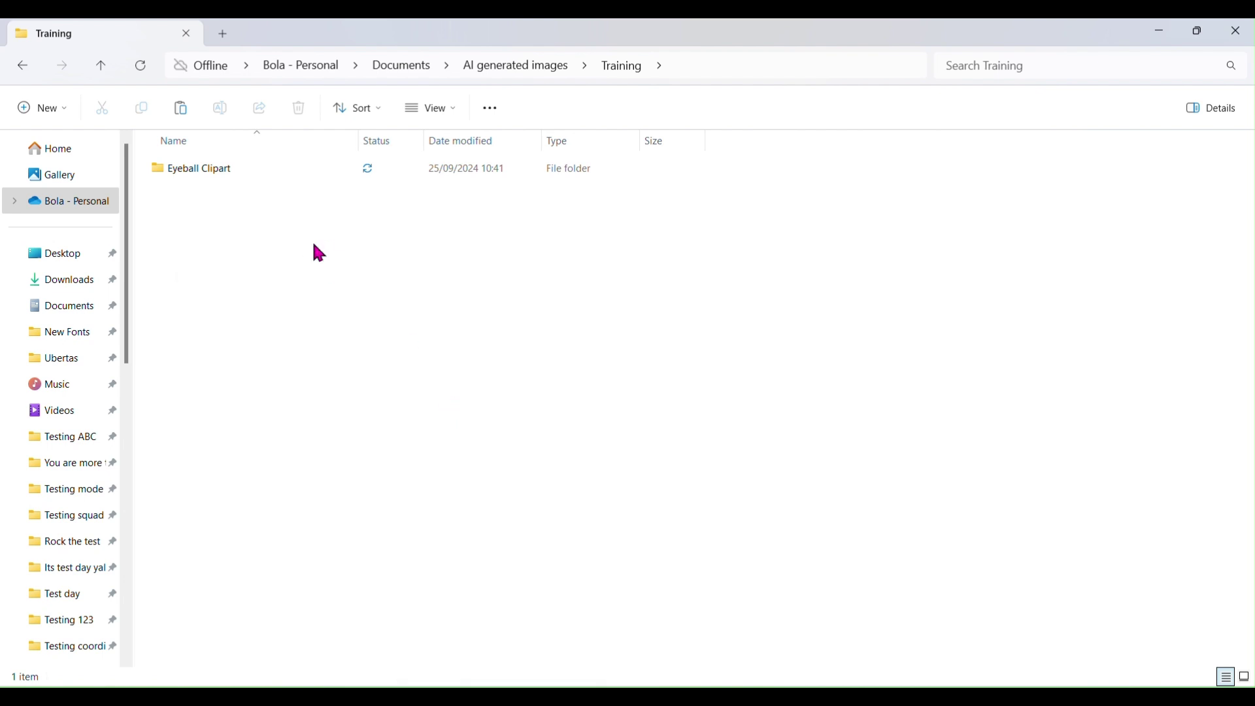
text(Ey)
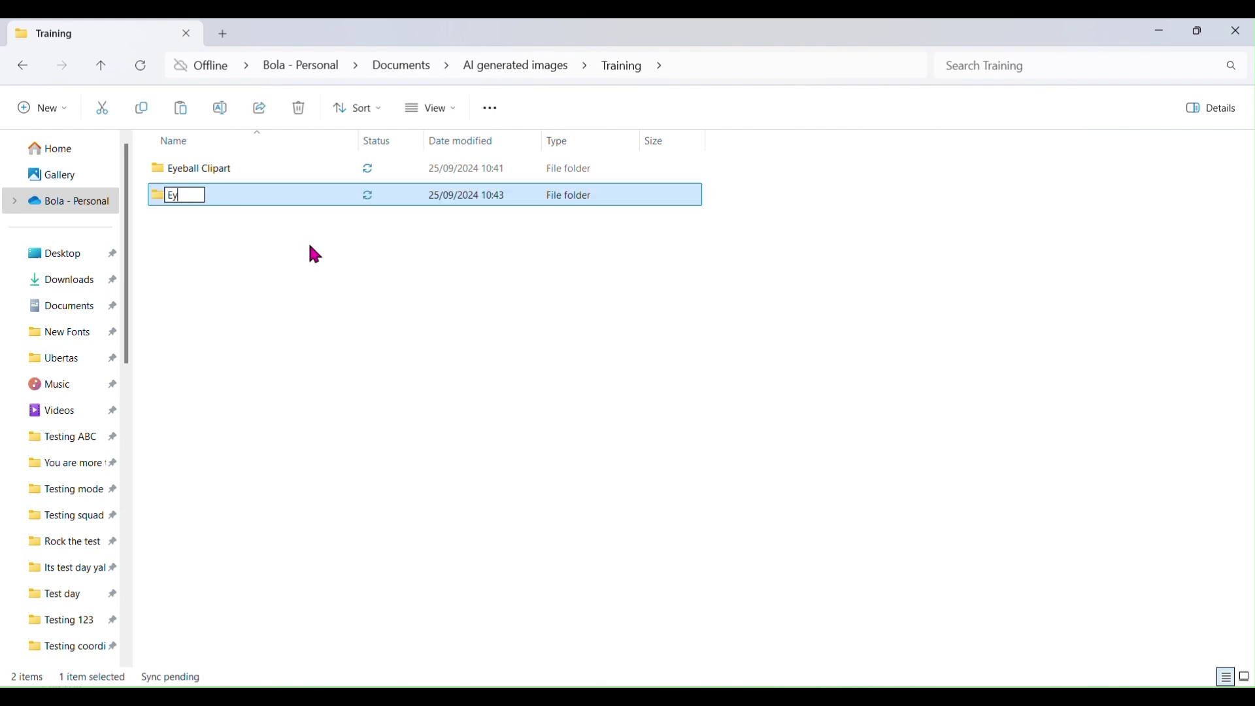
text(eball cl)
text(ipart 300)
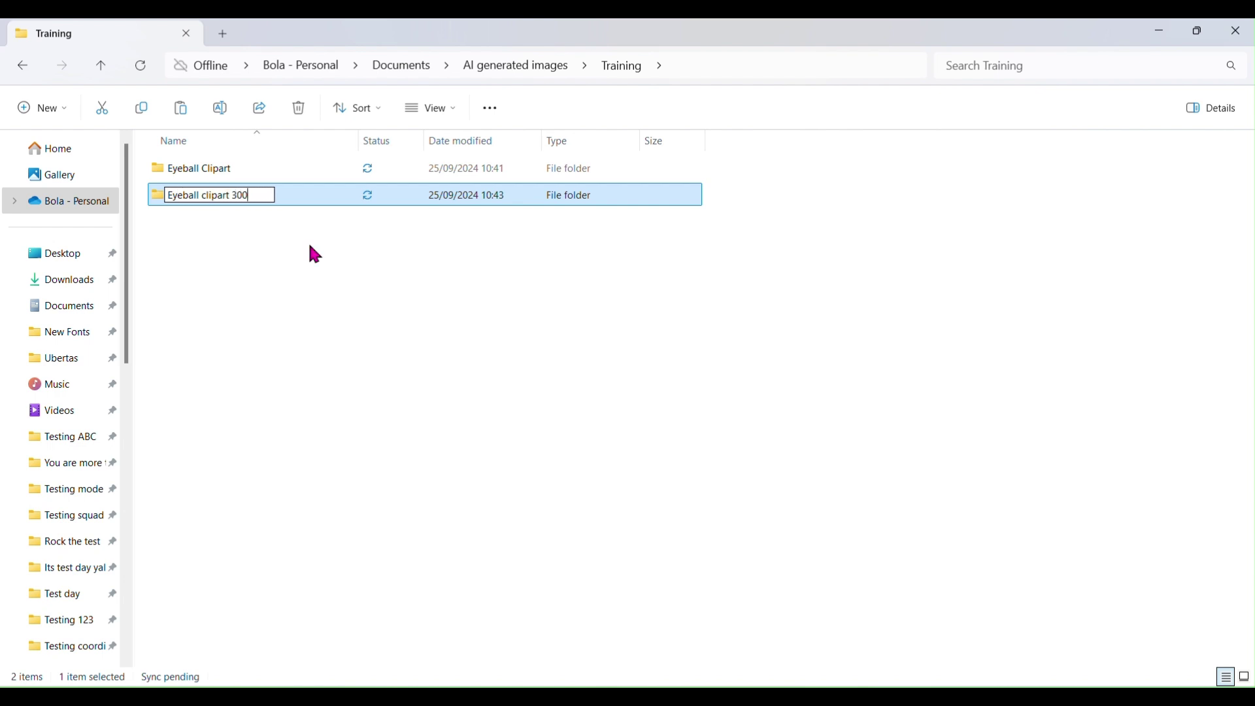
text(dpi)
key(Return)
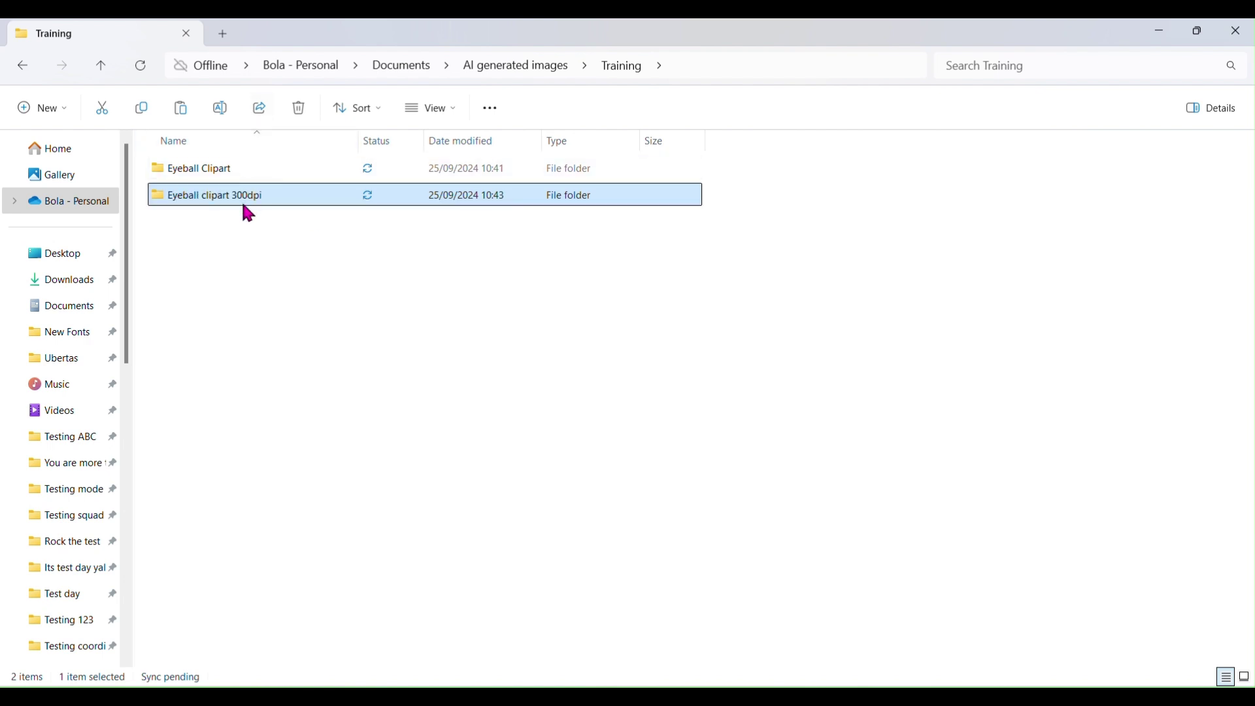
Step: Open eyeballs (1).png from the Eyeball Clipart folder in Adobe Photoshop 2023
click(224, 170)
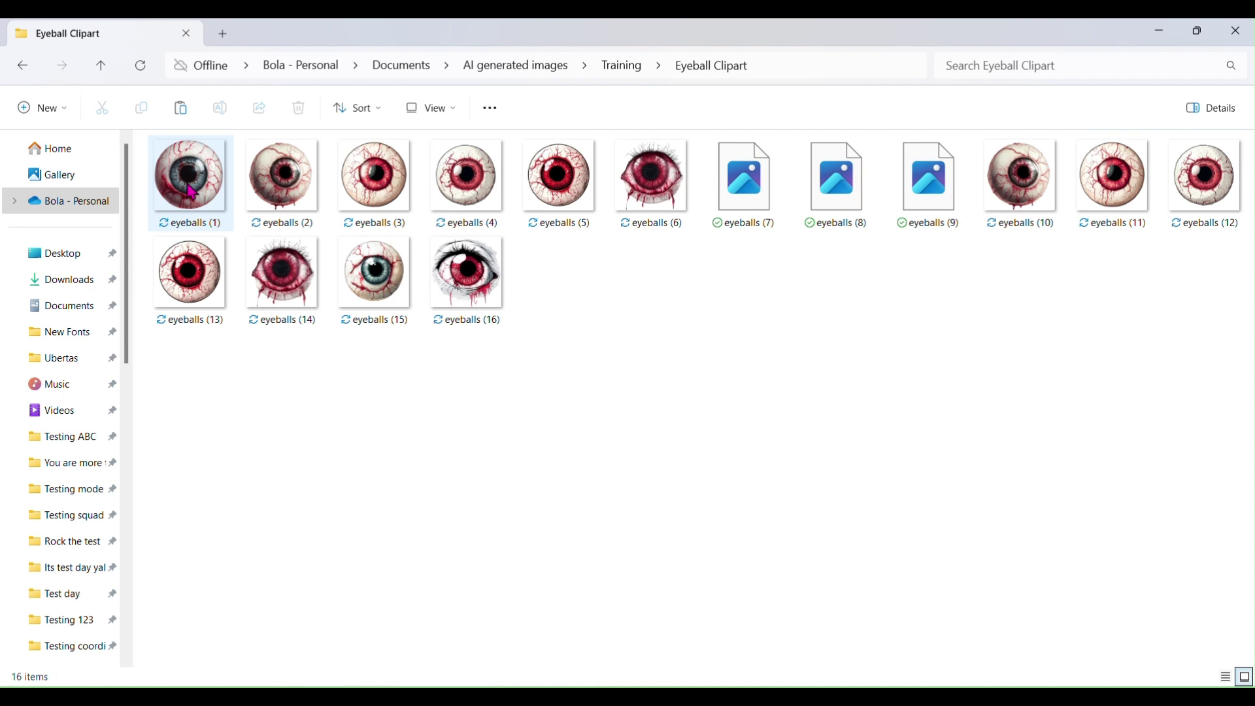
click(192, 193)
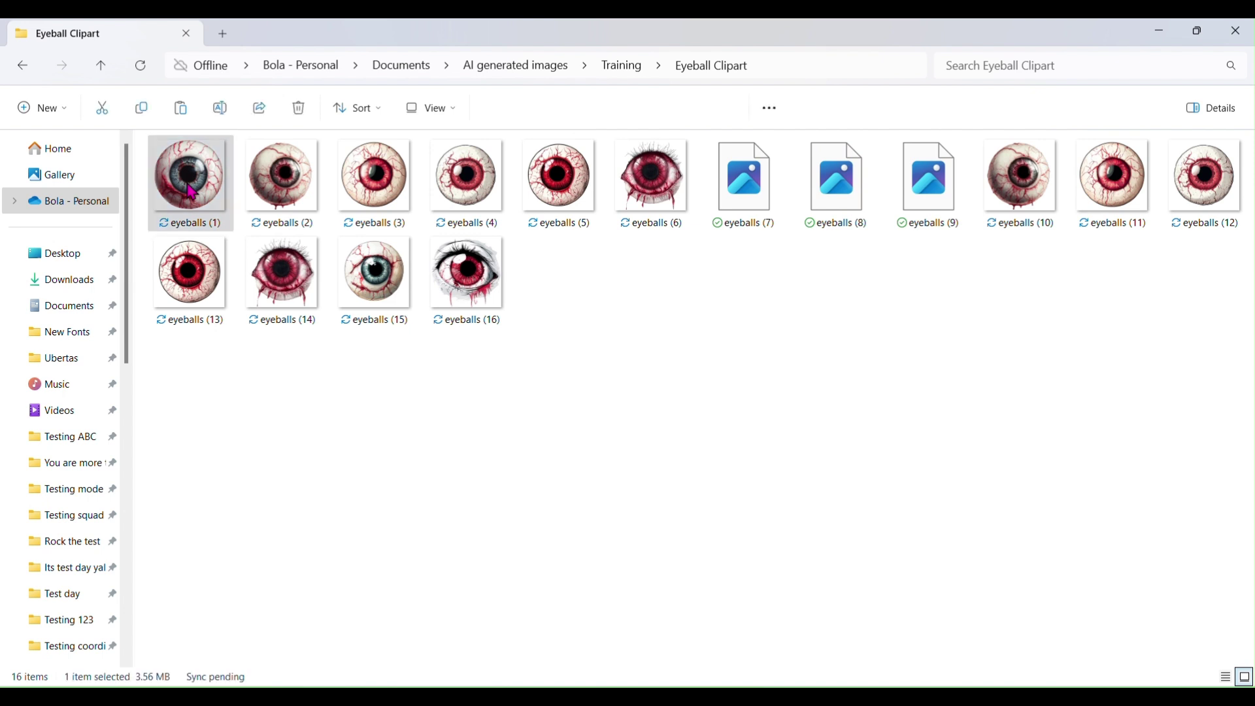
right_click(189, 198)
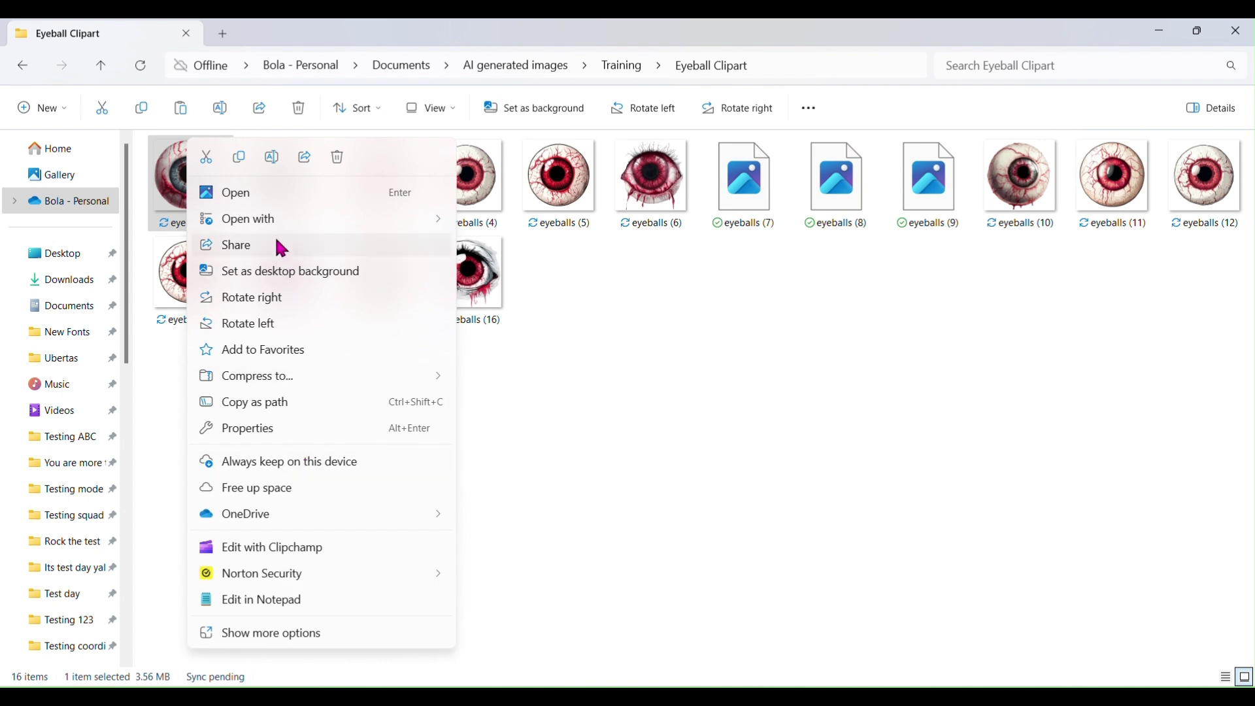
mouse_move(248, 219)
click(516, 223)
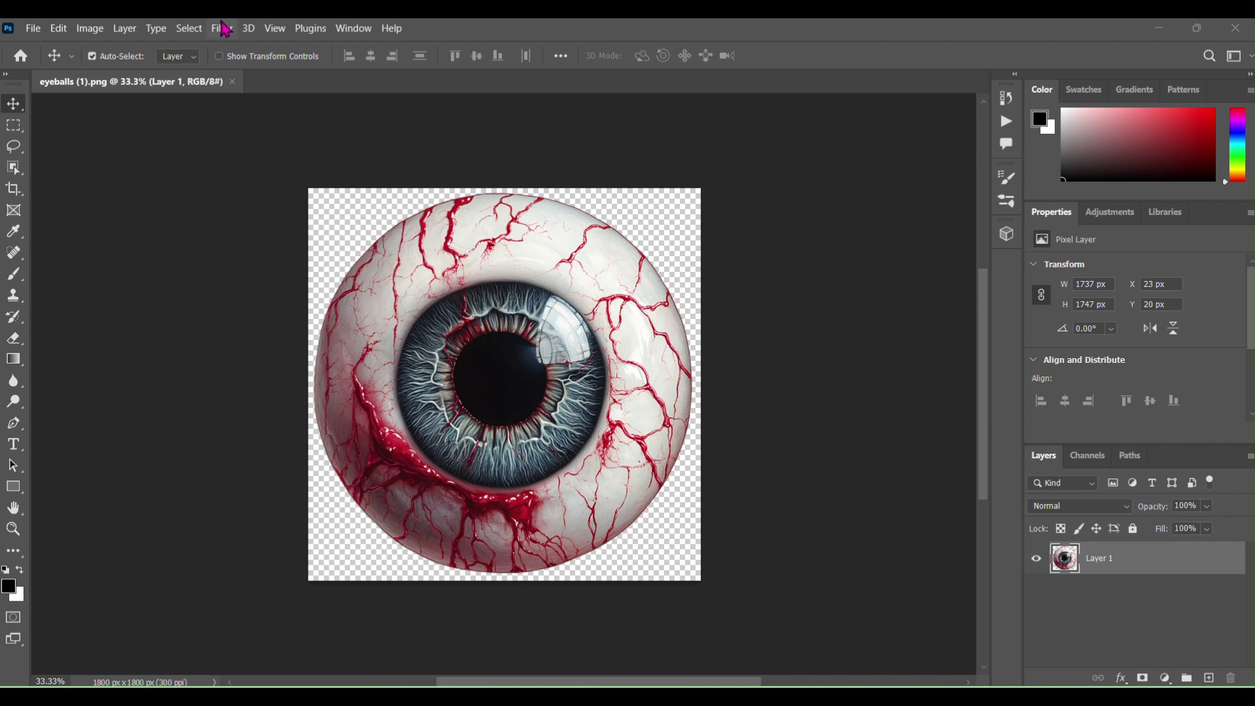
click(92, 29)
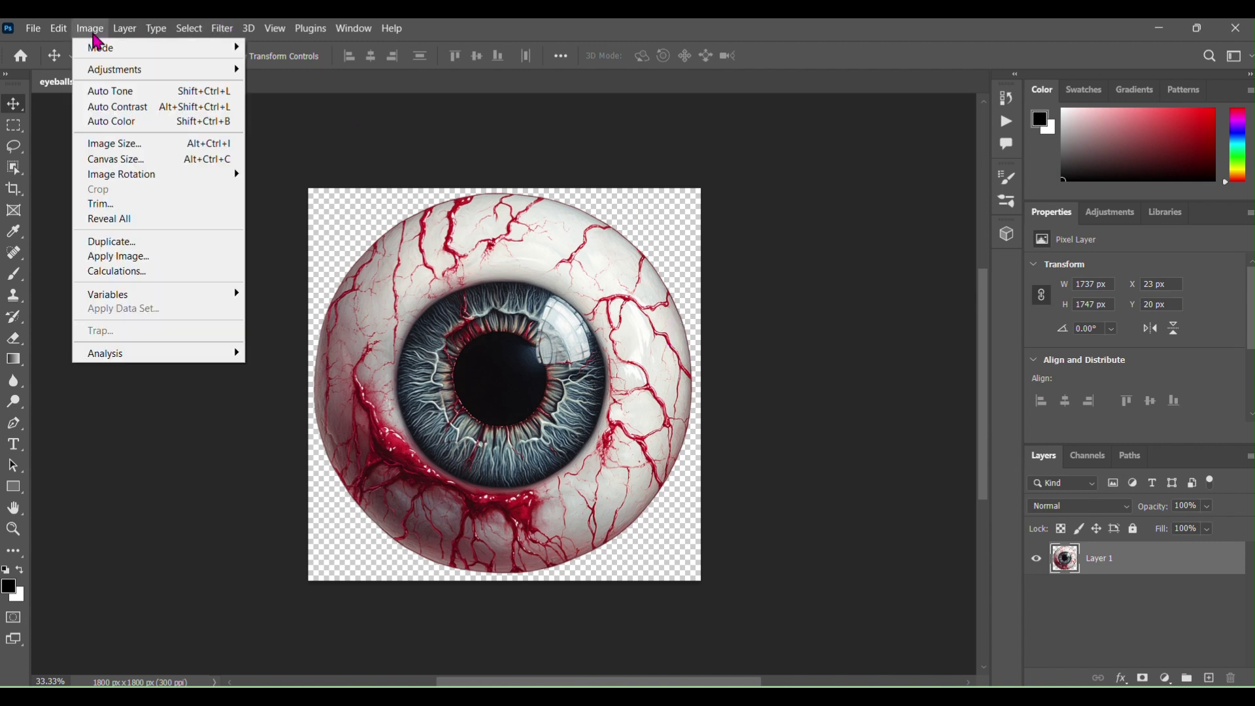
click(116, 149)
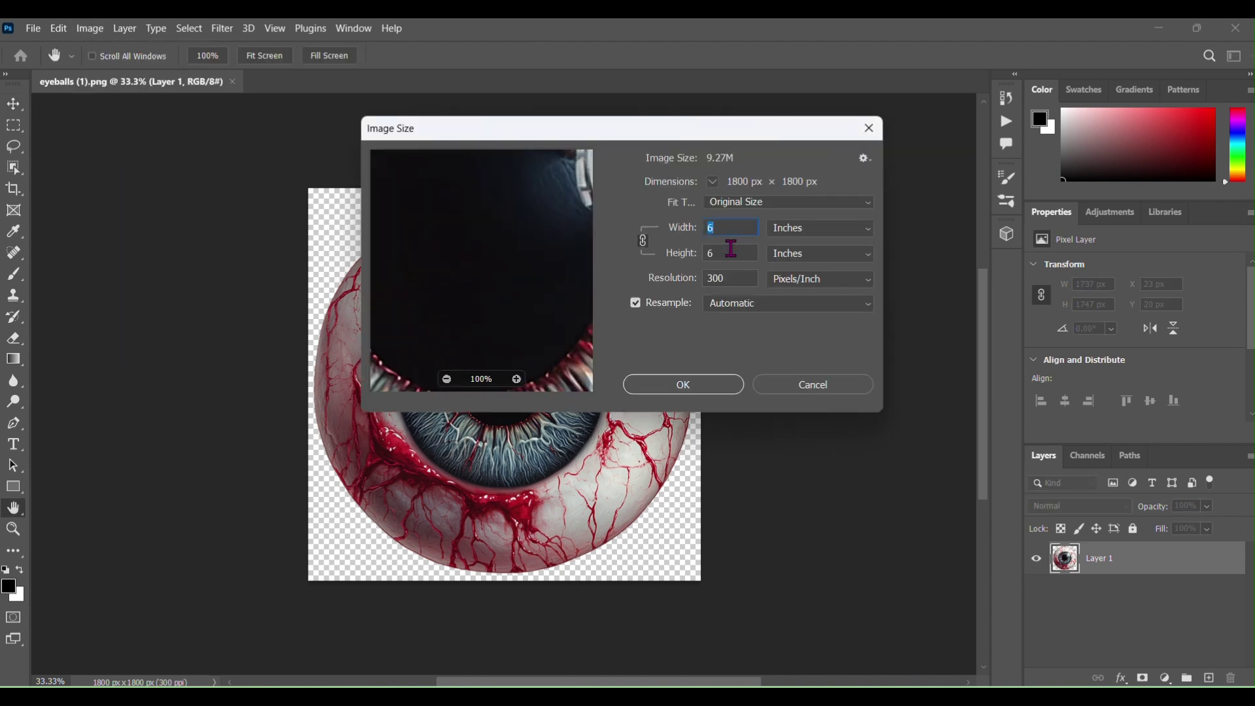
click(667, 286)
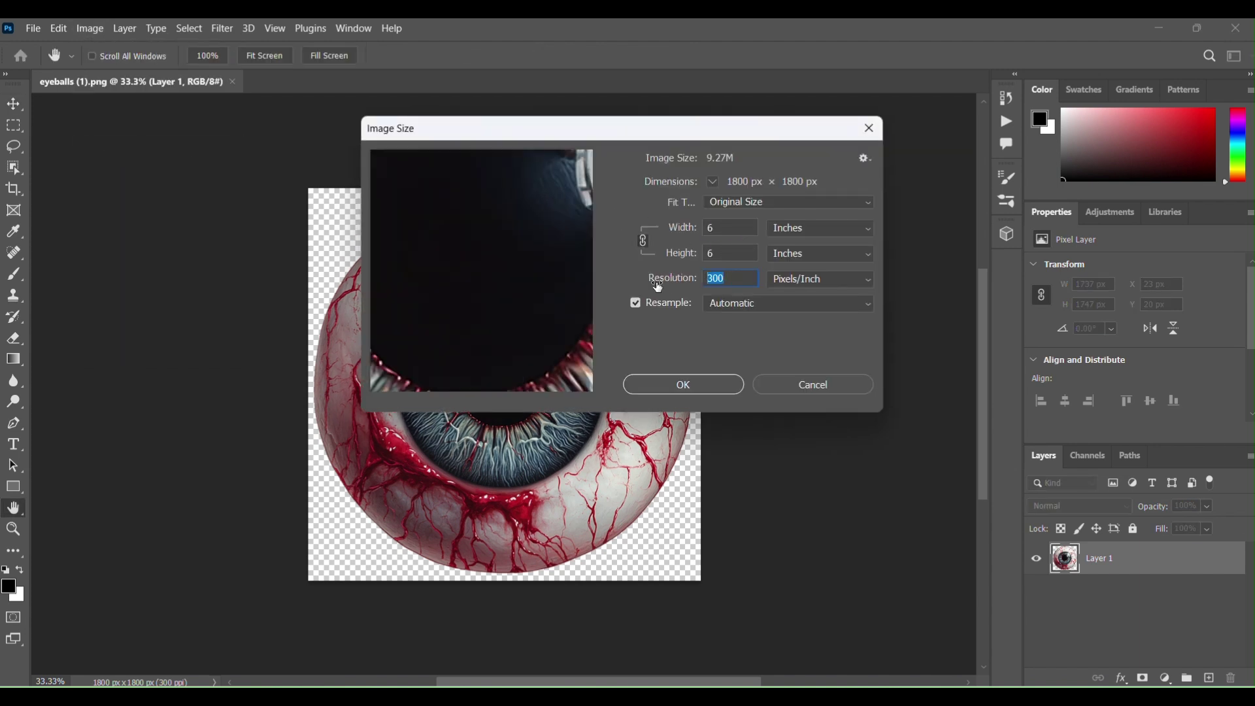
click(867, 387)
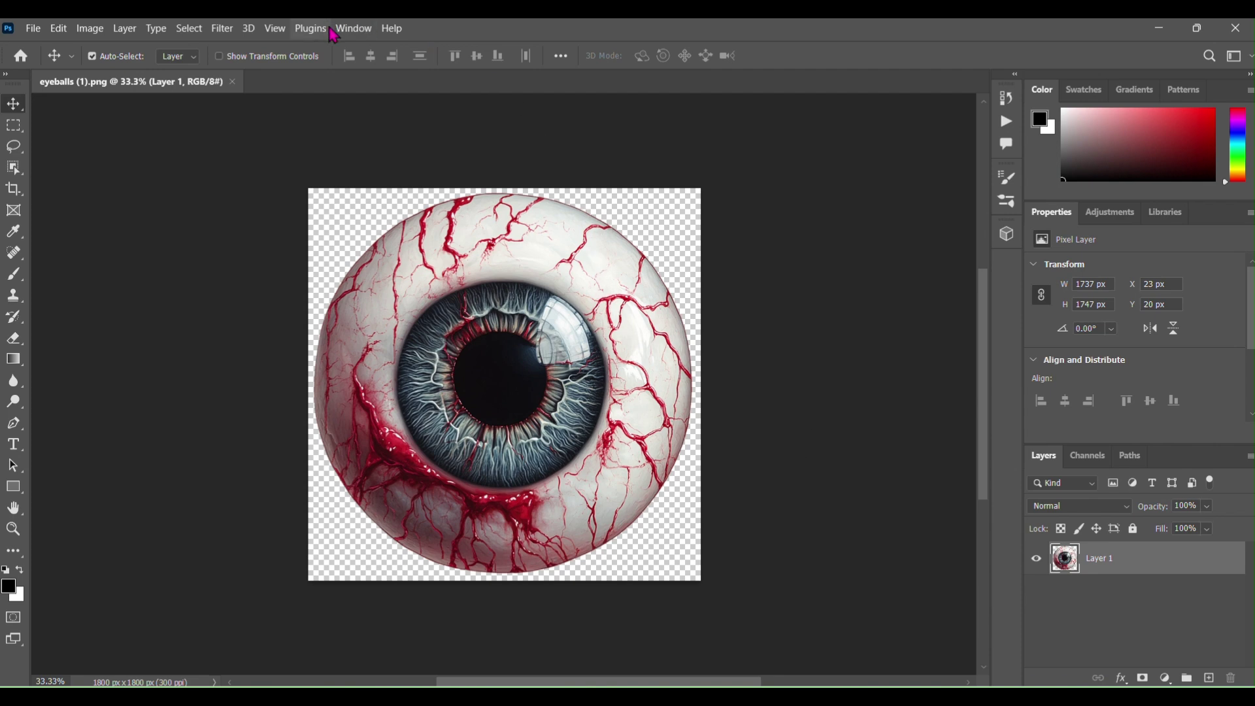
Step: From the Actions panel, create a 'Resize' action in the 300 dpi set and begin recording
click(357, 30)
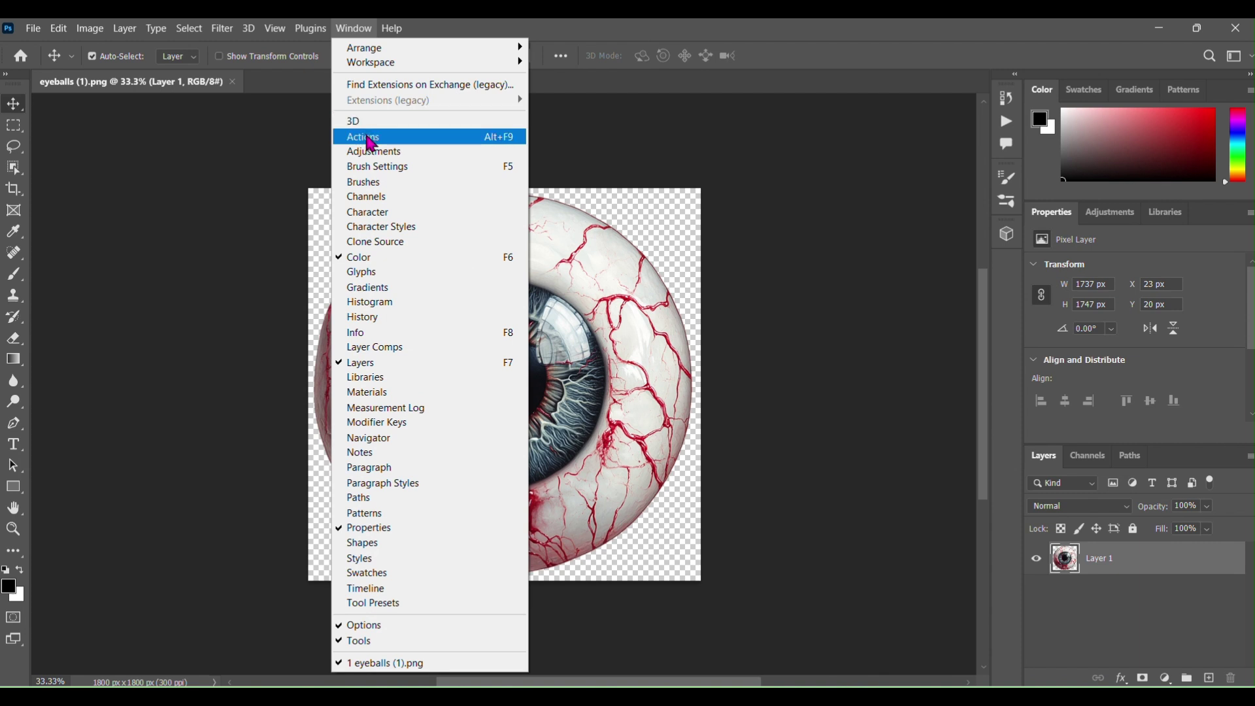
click(370, 137)
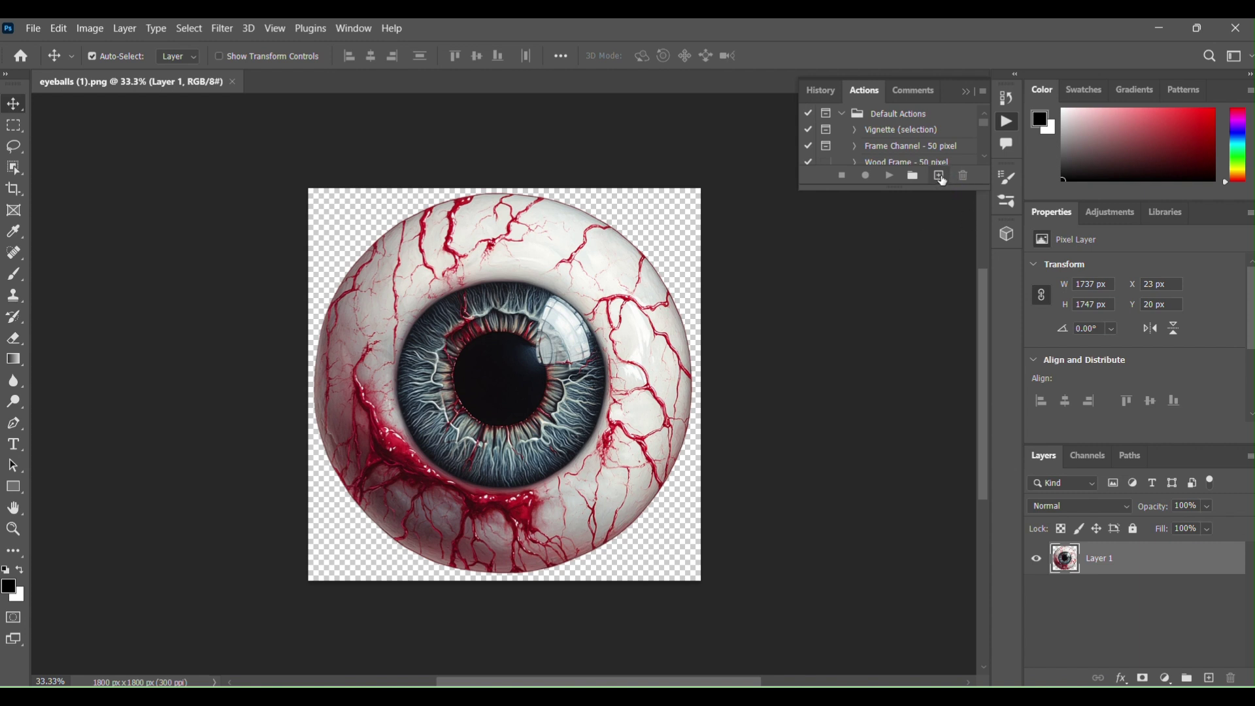
click(940, 177)
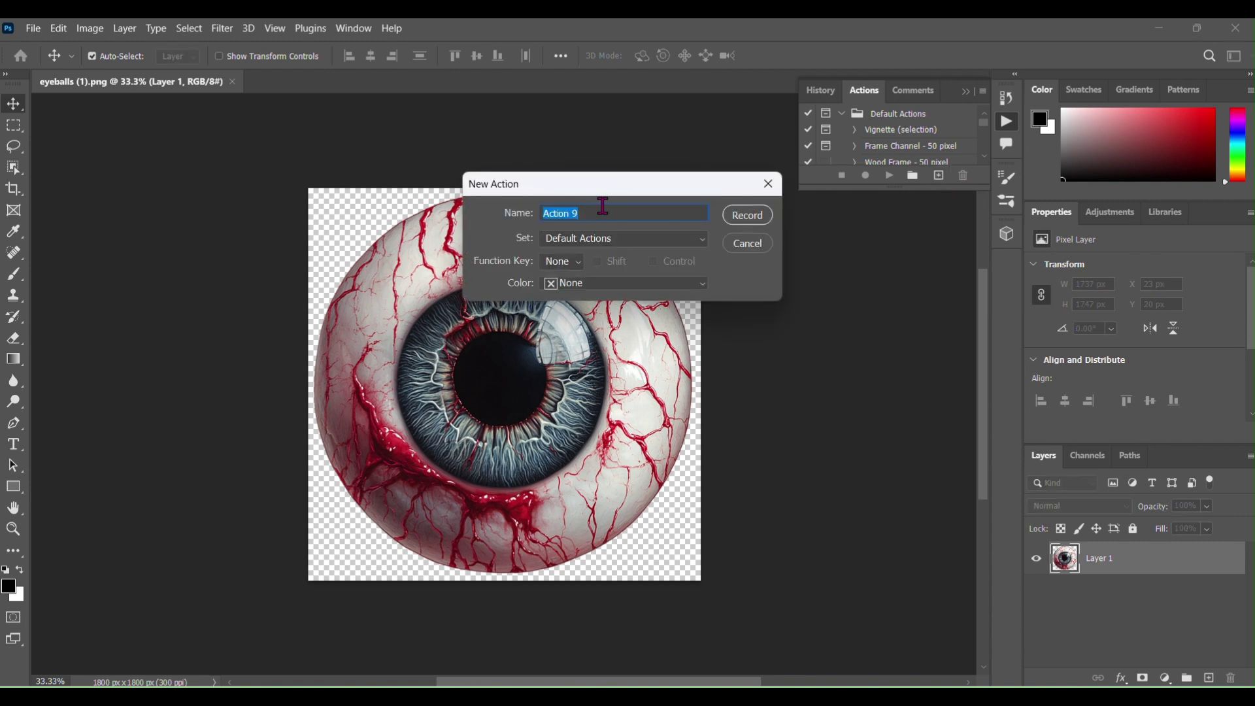
text(Re)
text(size)
click(595, 249)
click(594, 251)
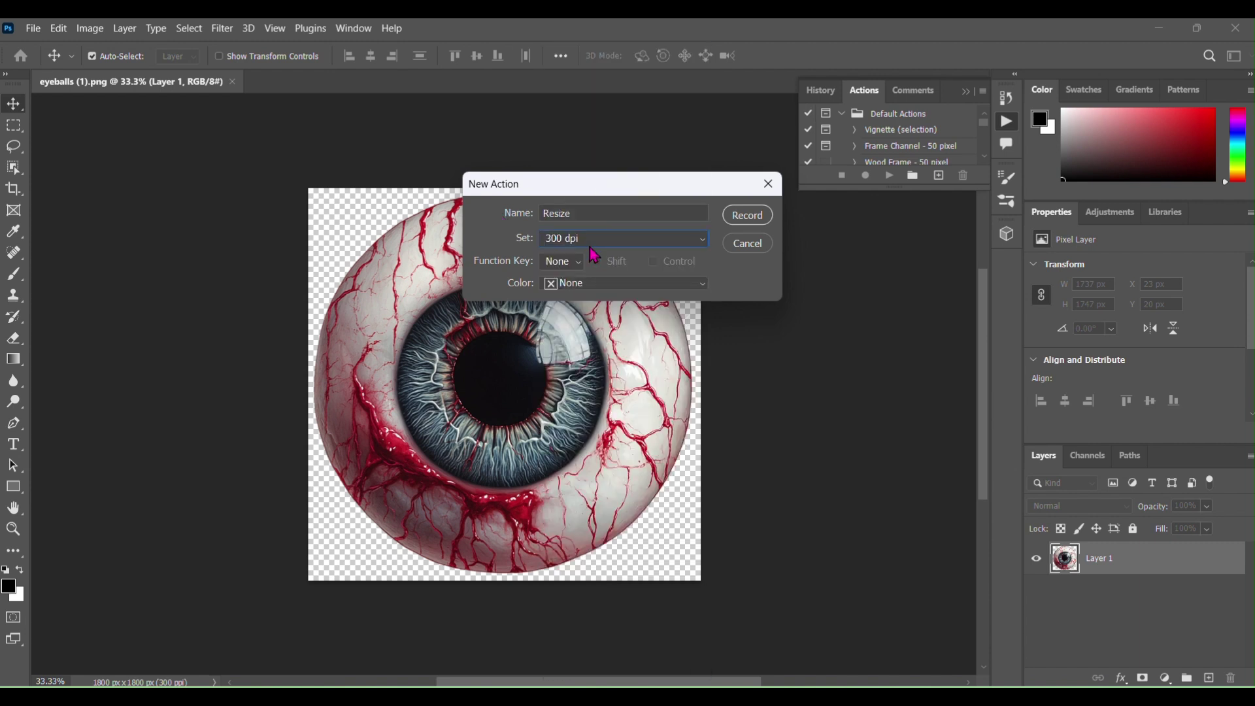
click(749, 217)
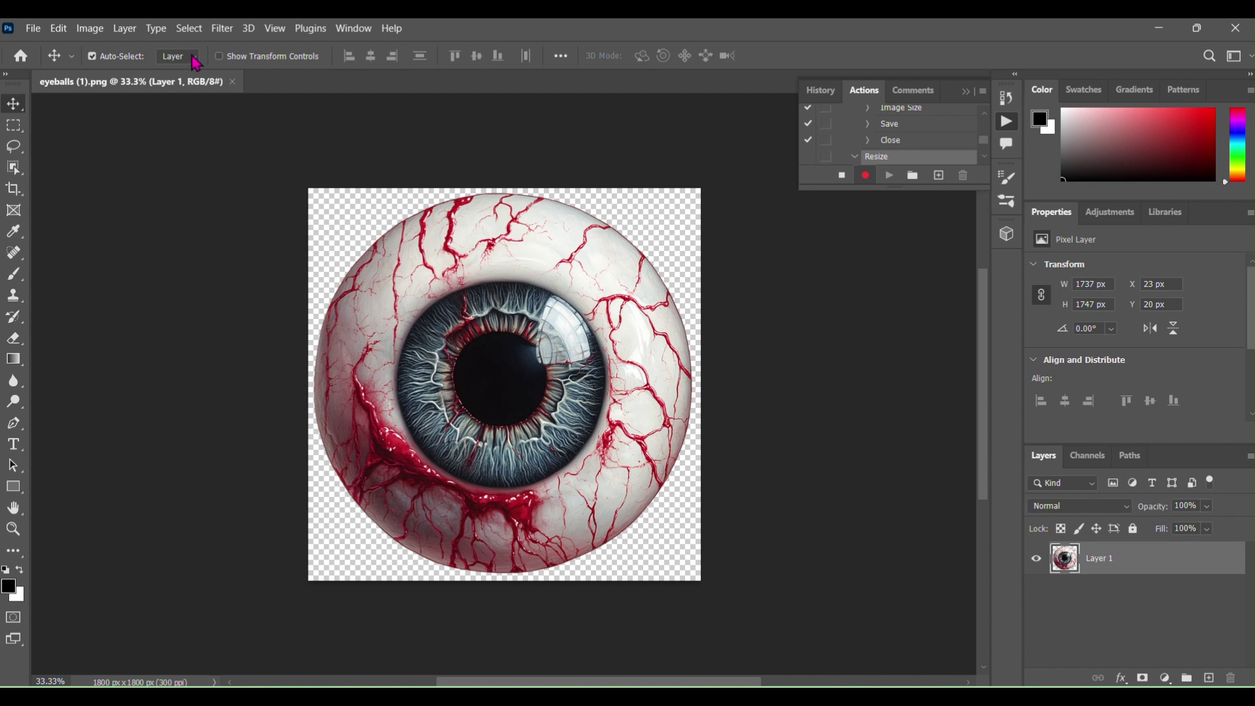
Step: Set the image resolution to 400 pixels/inch in Image Size, giving 2400 × 2400 px
click(100, 28)
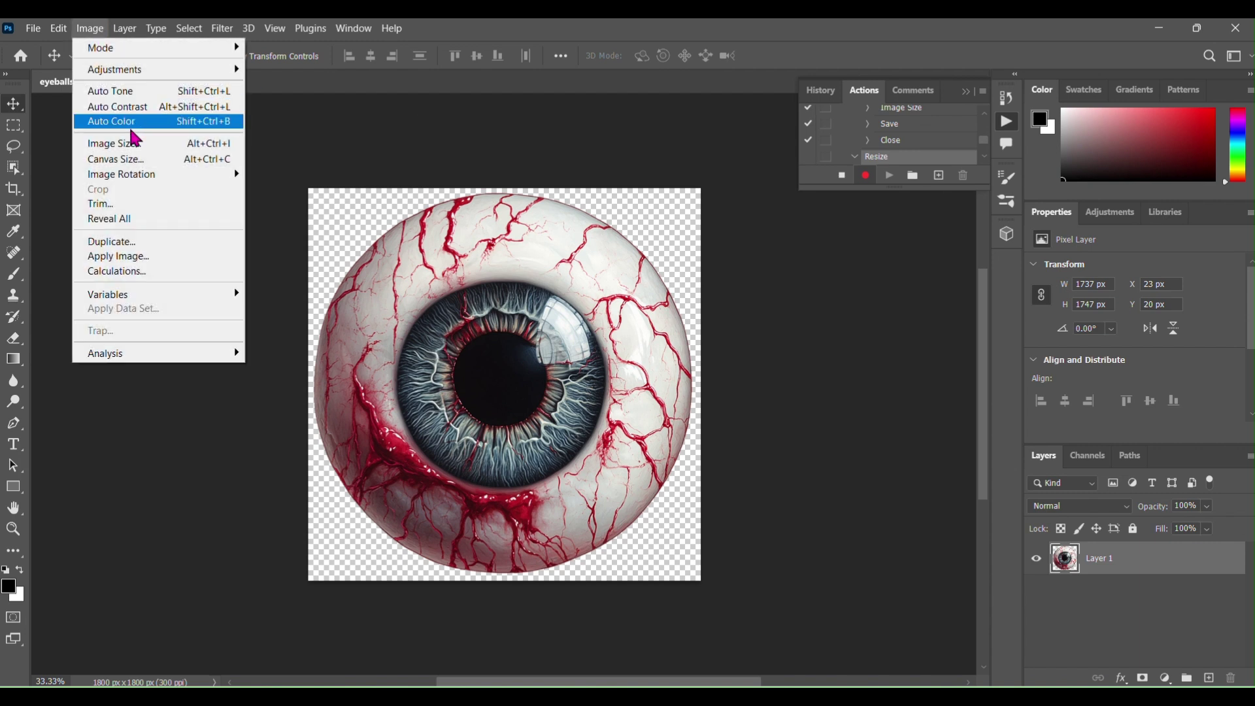
click(135, 142)
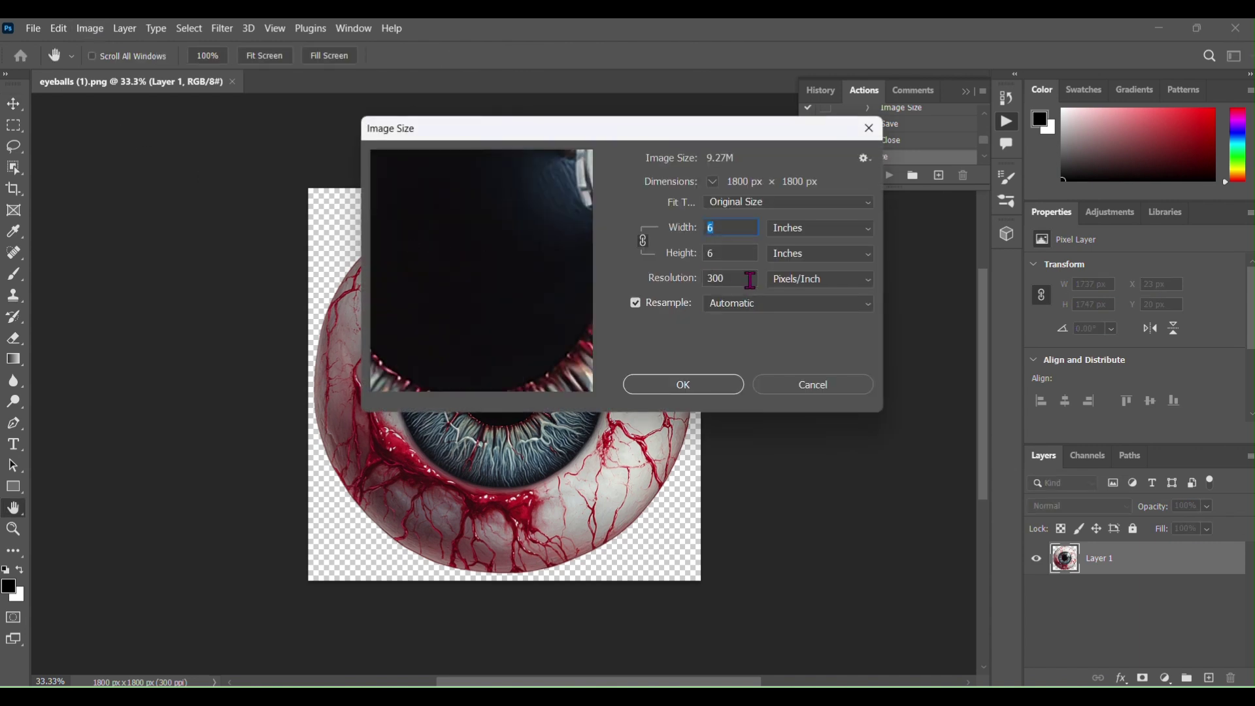
double_click(686, 279)
text(40)
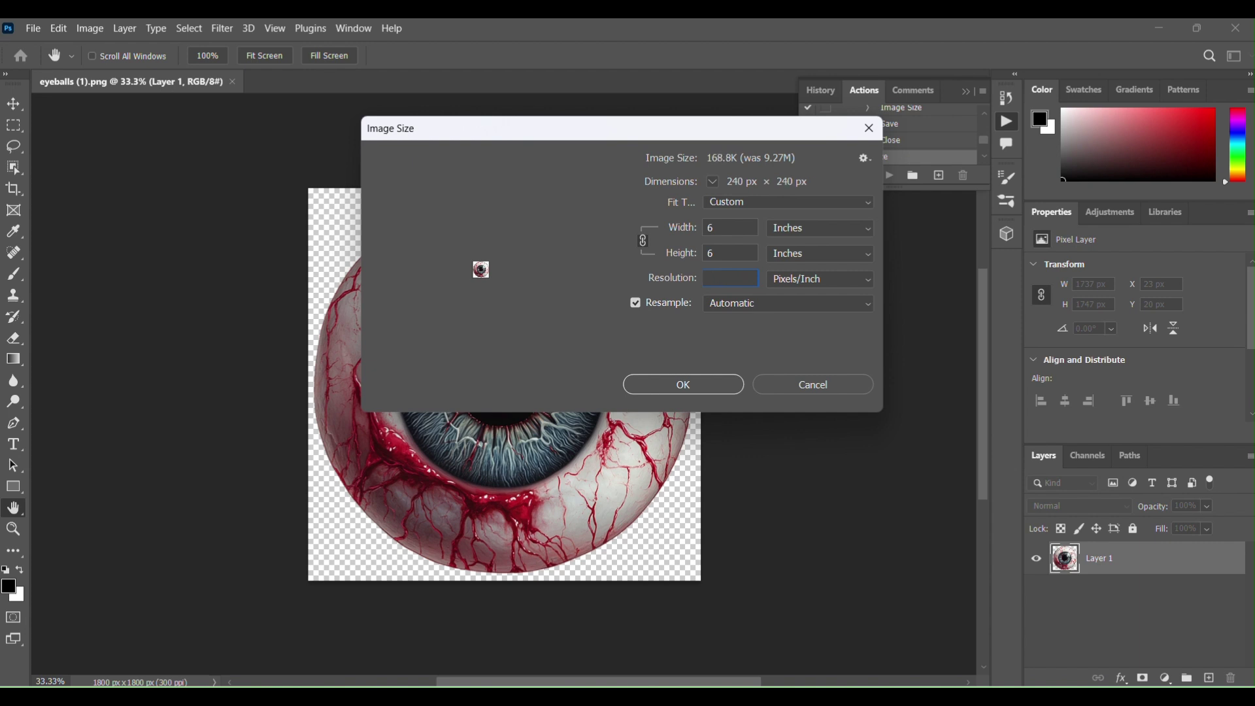
text(0)
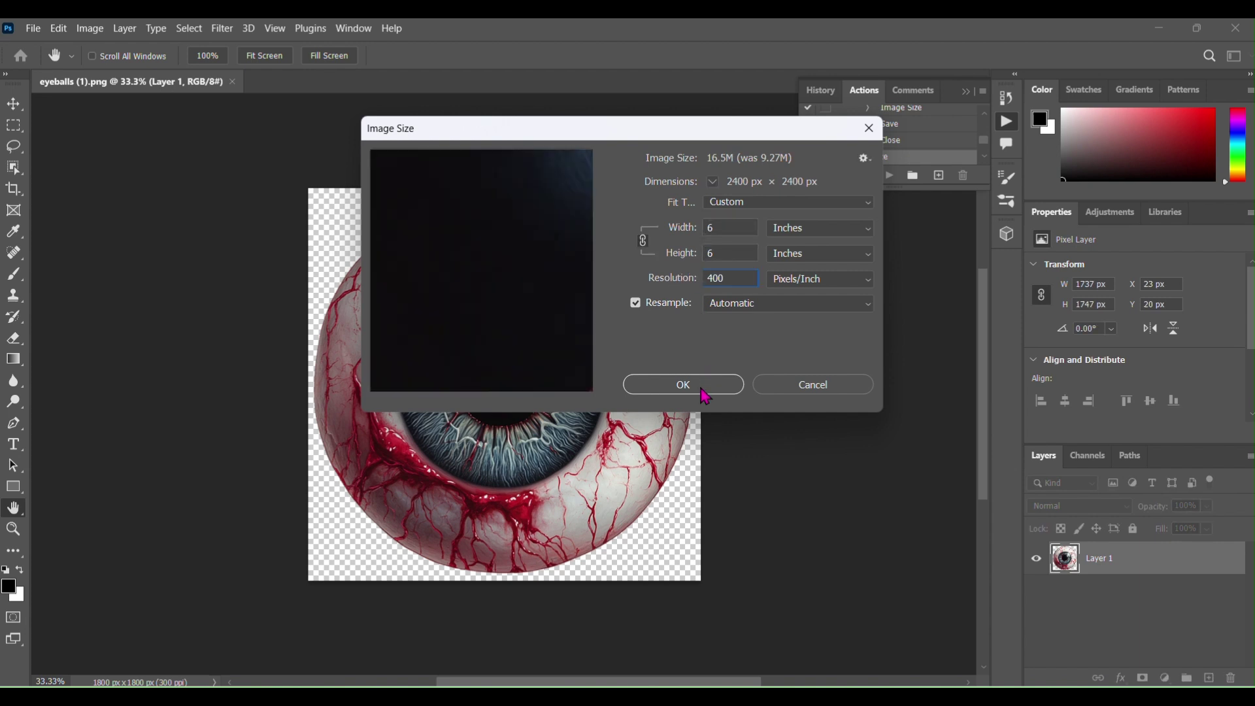
click(705, 392)
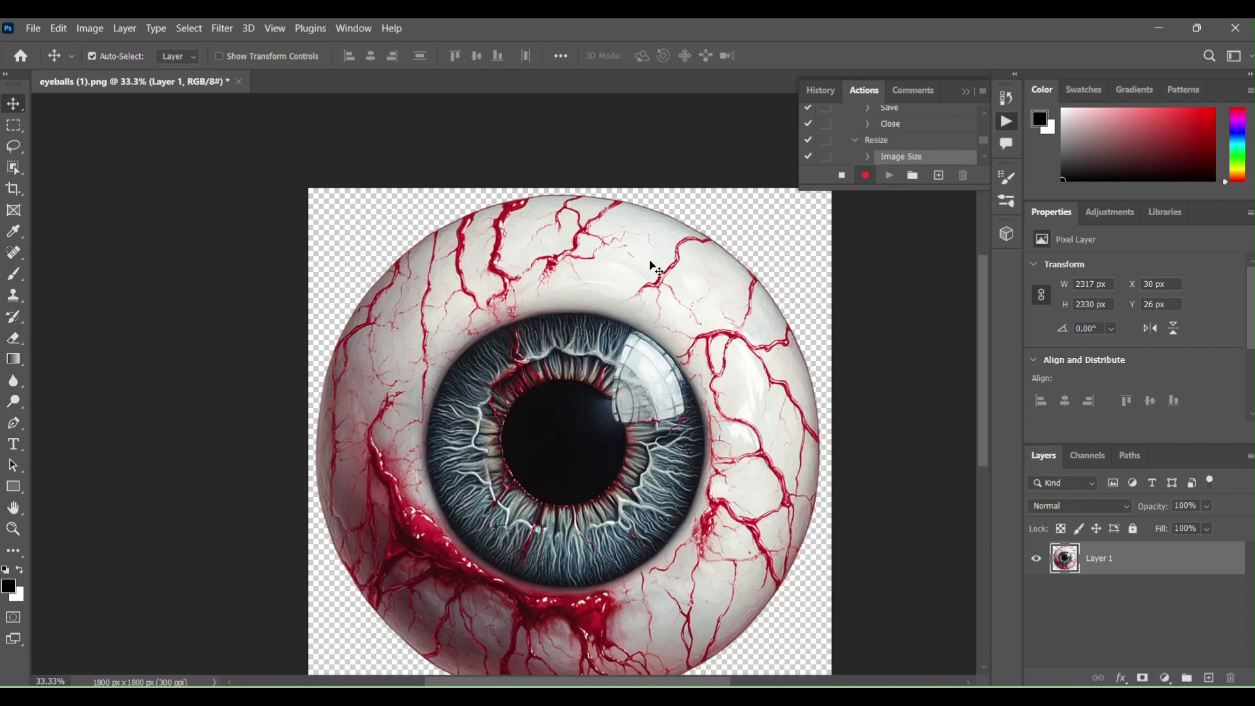
scroll(693, 268, down, 3)
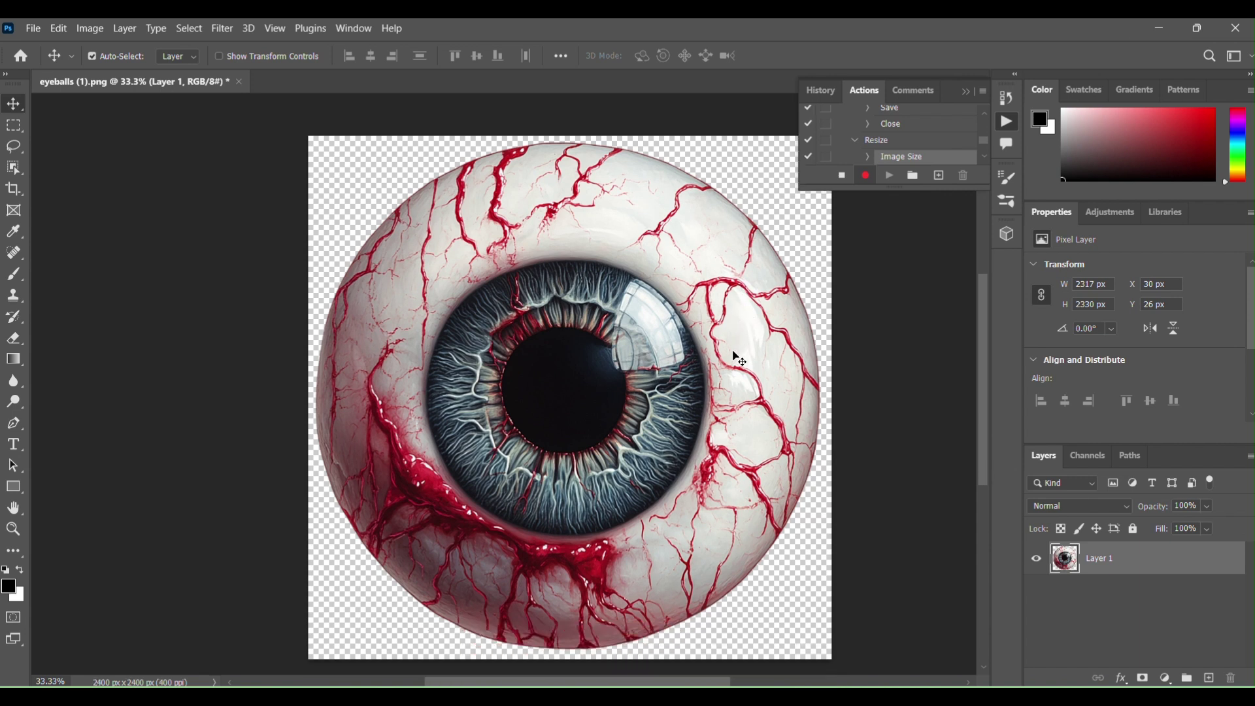
scroll(713, 531, up, 1)
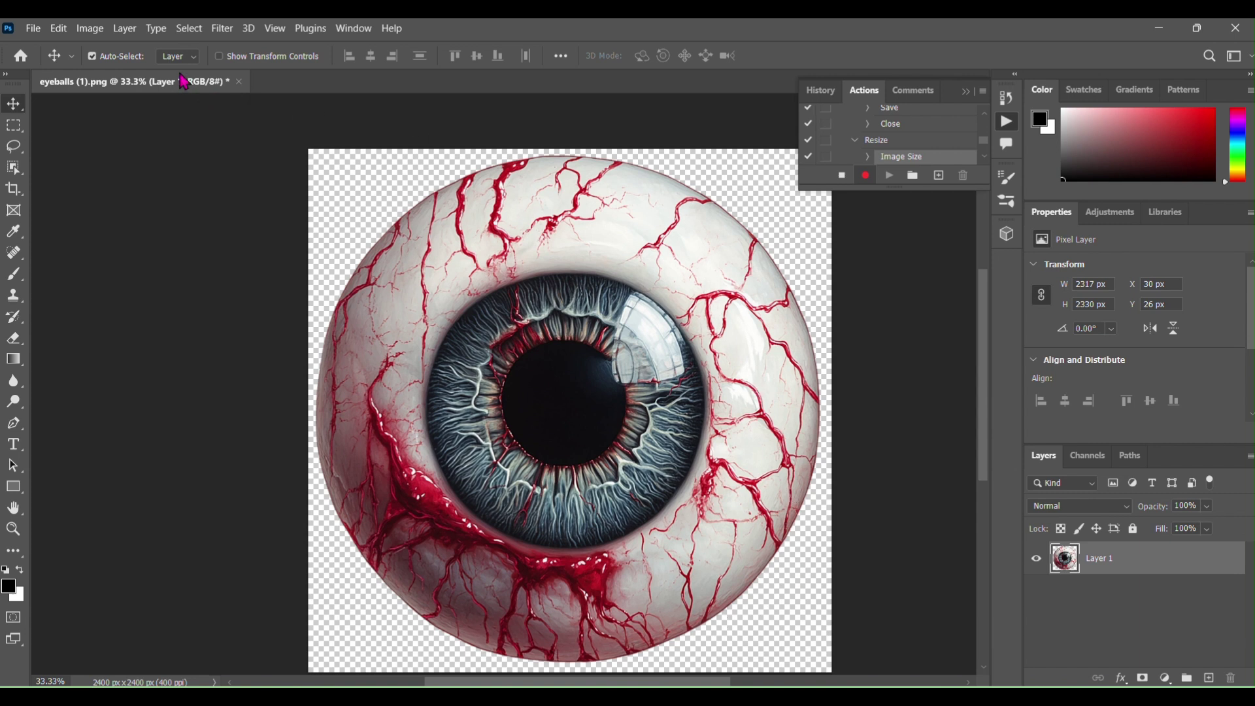
Step: Save eyeballs (1) as a PNG into Training's Eyeball clipart 300dpi folder with default options
click(32, 30)
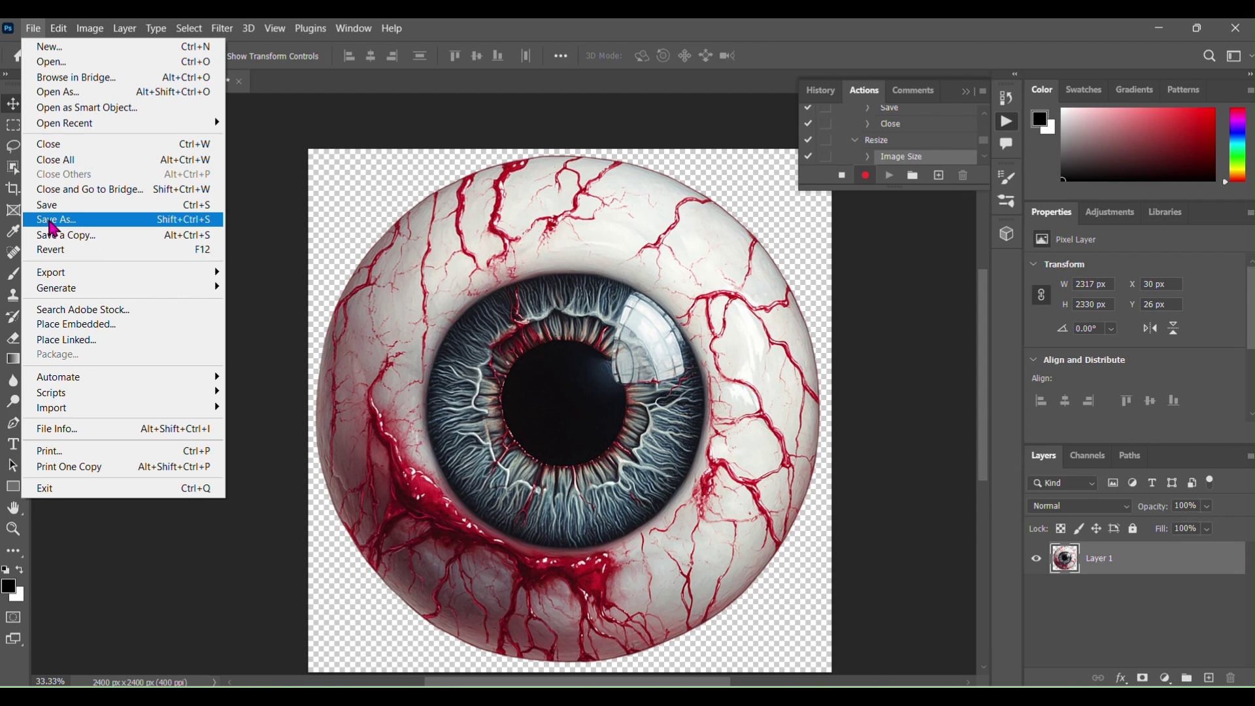
click(52, 222)
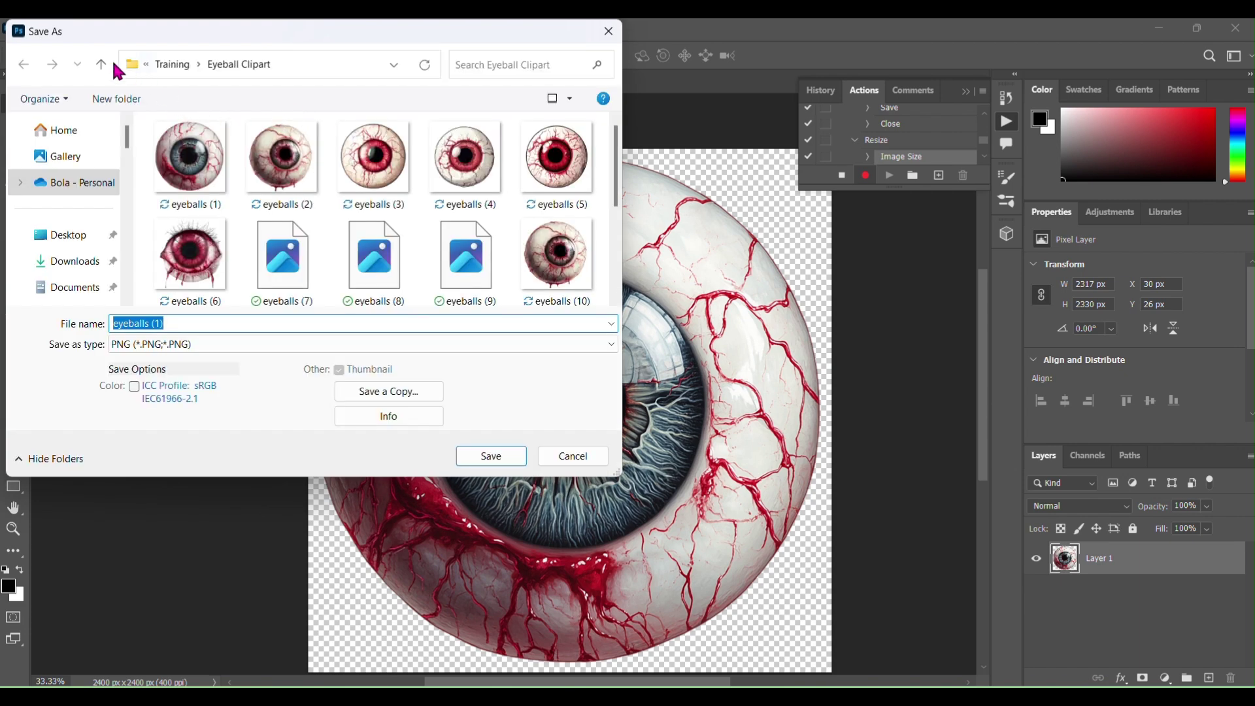
click(98, 65)
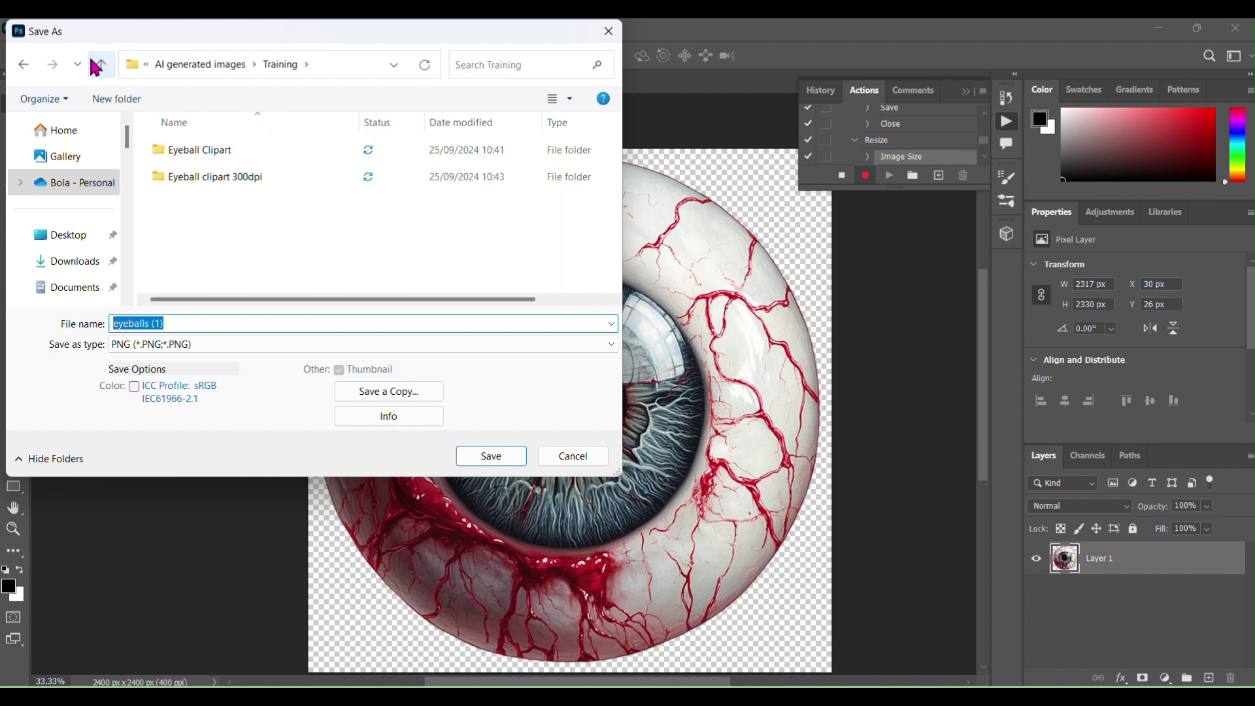
click(213, 188)
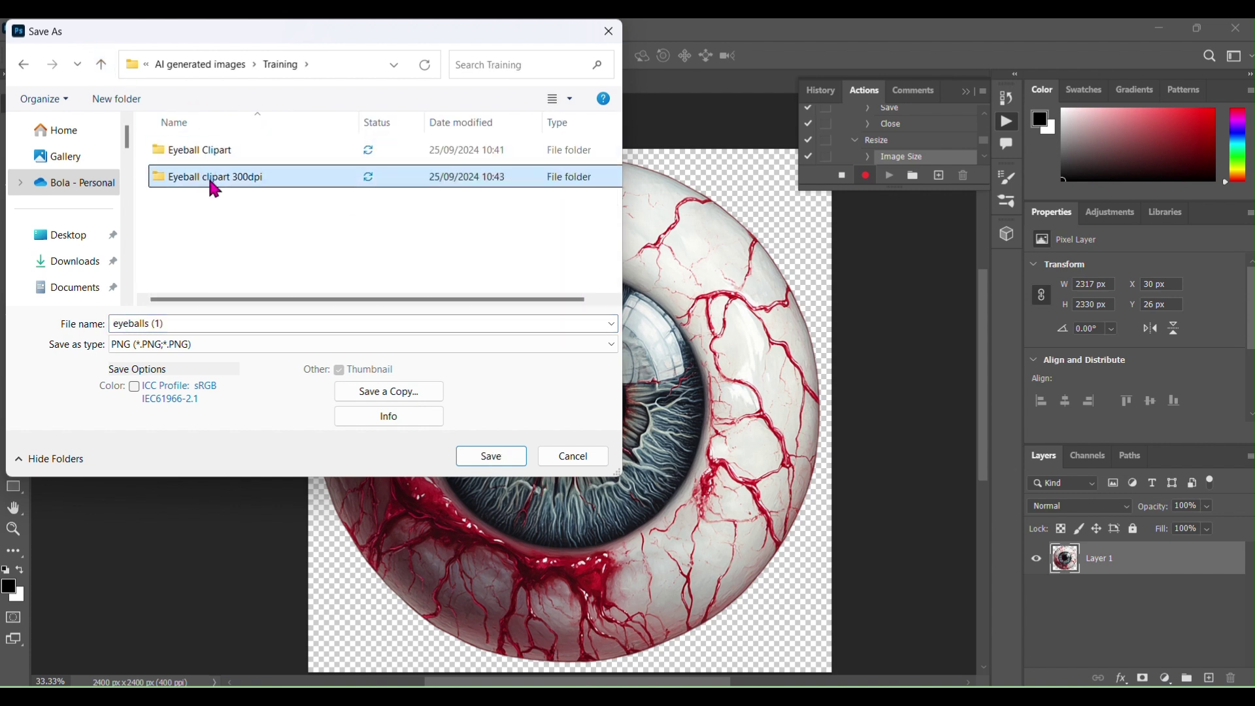
double_click(211, 183)
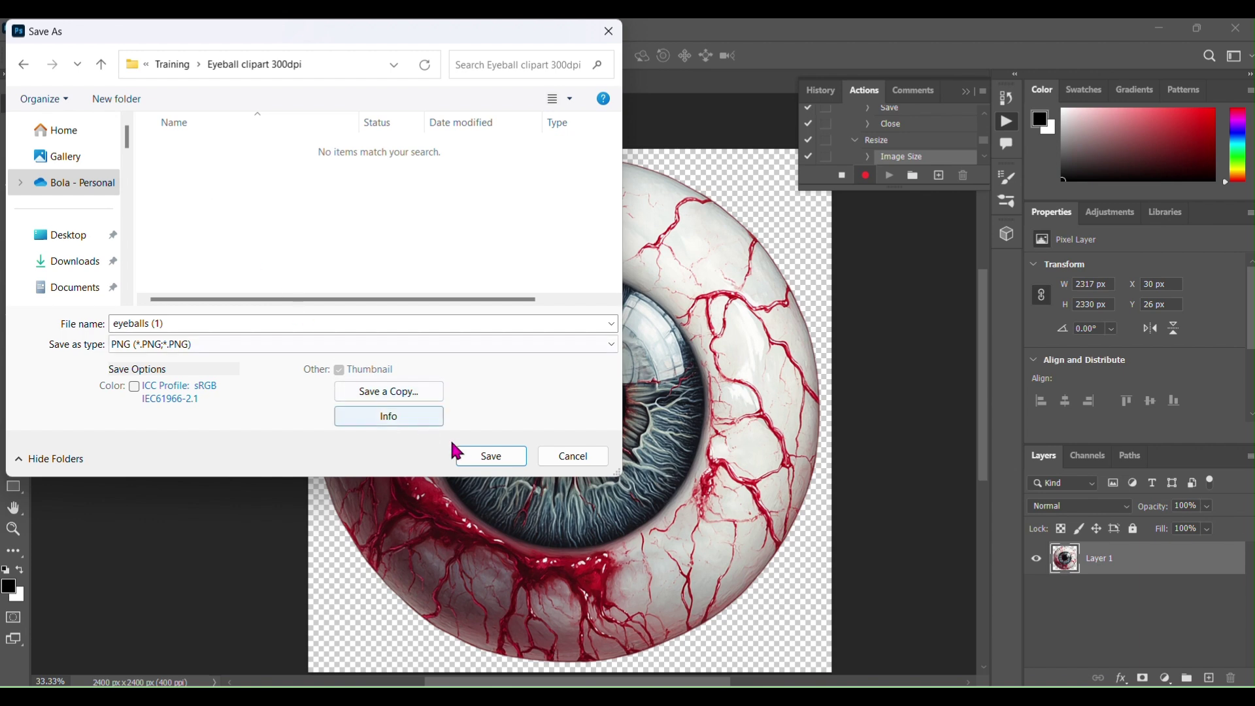
click(478, 460)
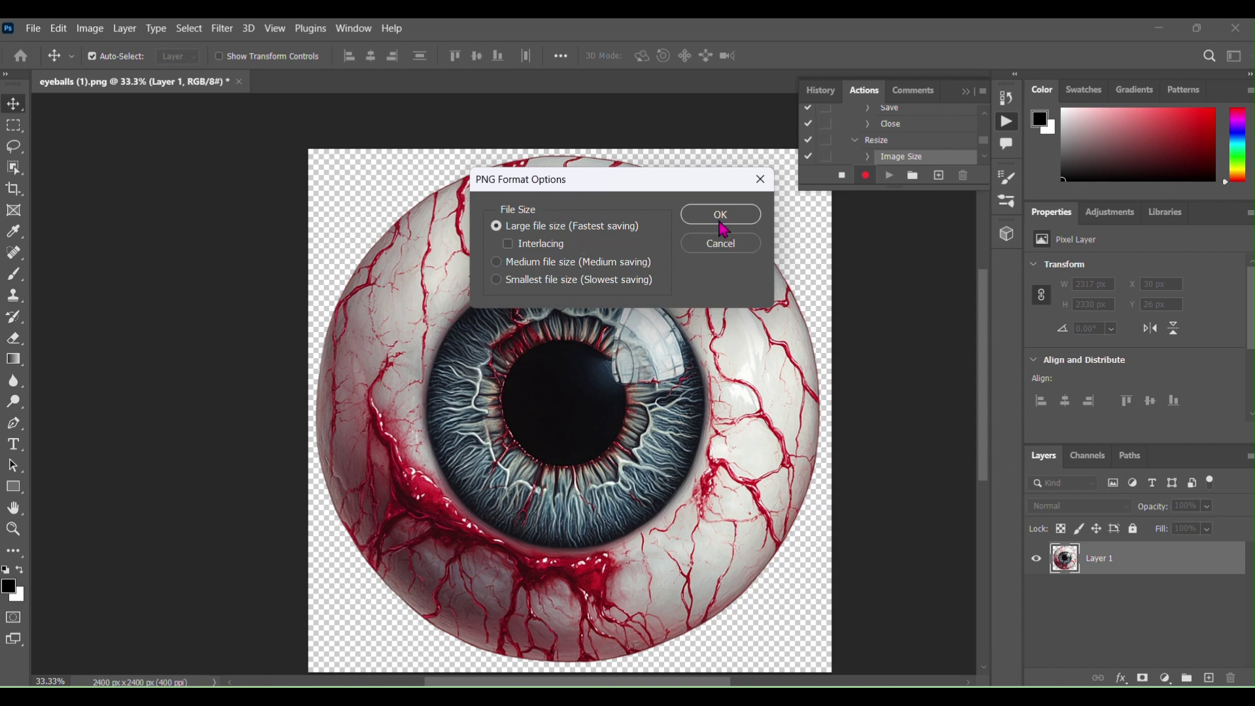
click(724, 216)
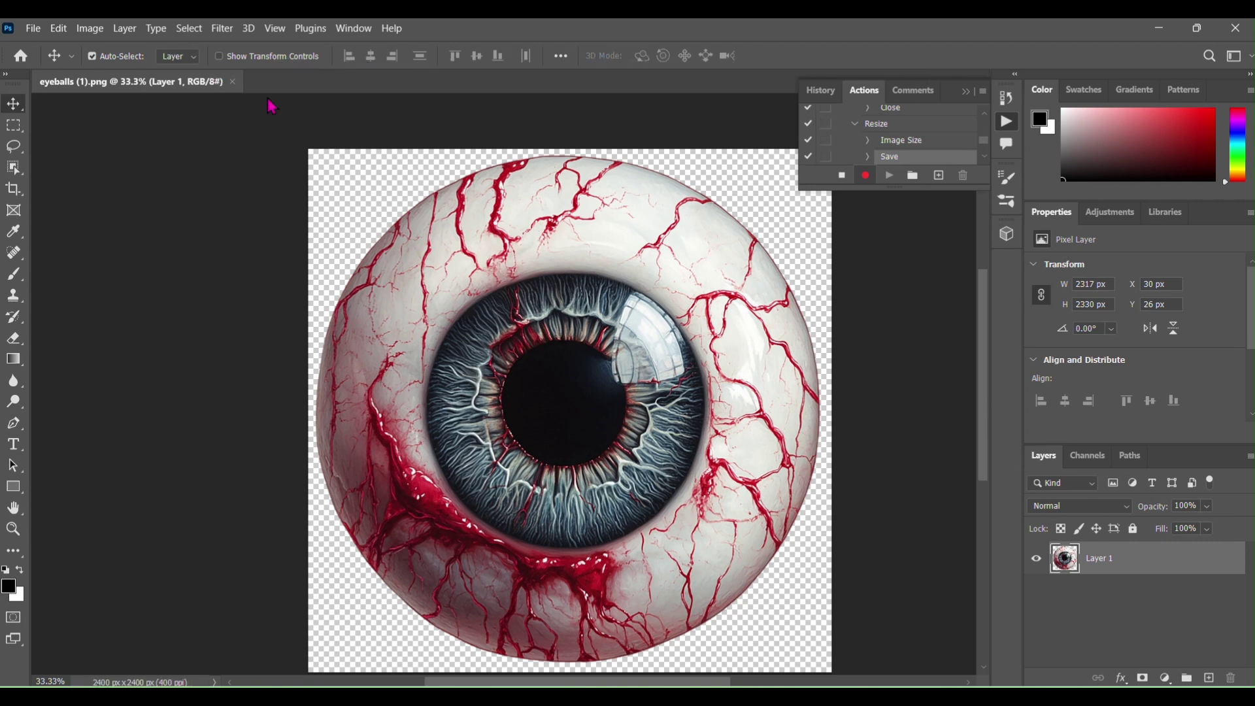
Step: Close the eyeball document and stop recording the Resize action
click(36, 29)
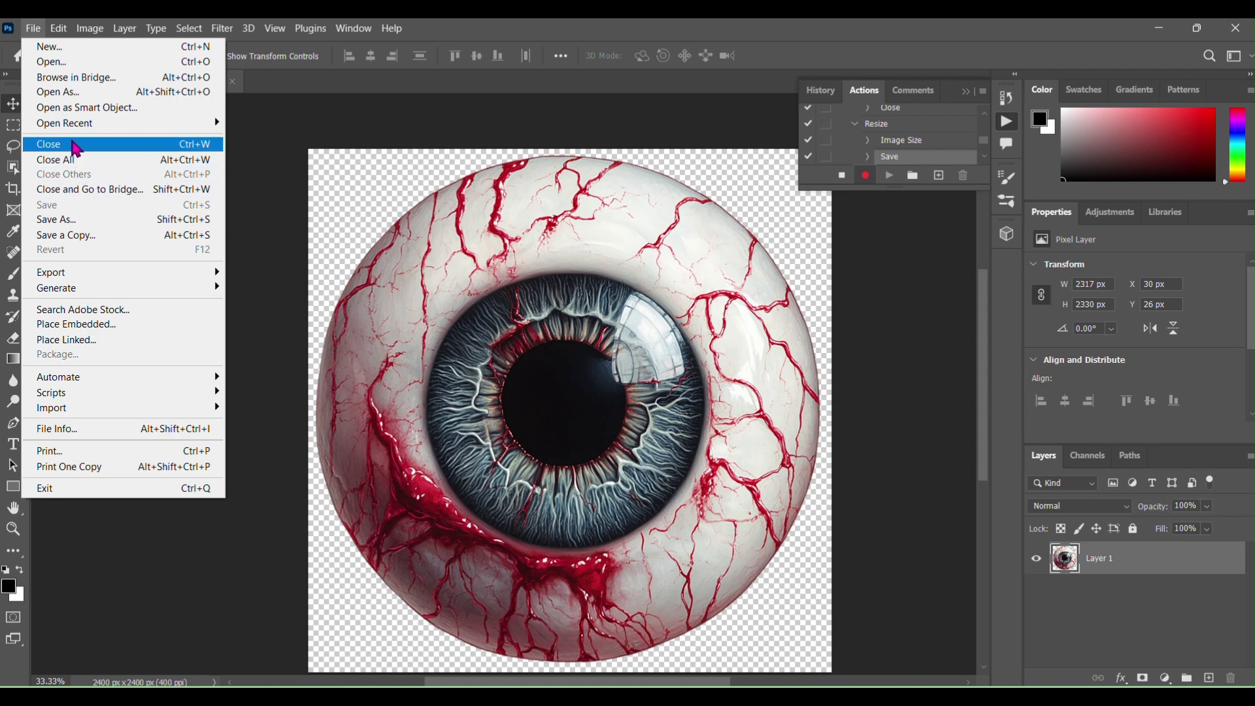
click(77, 147)
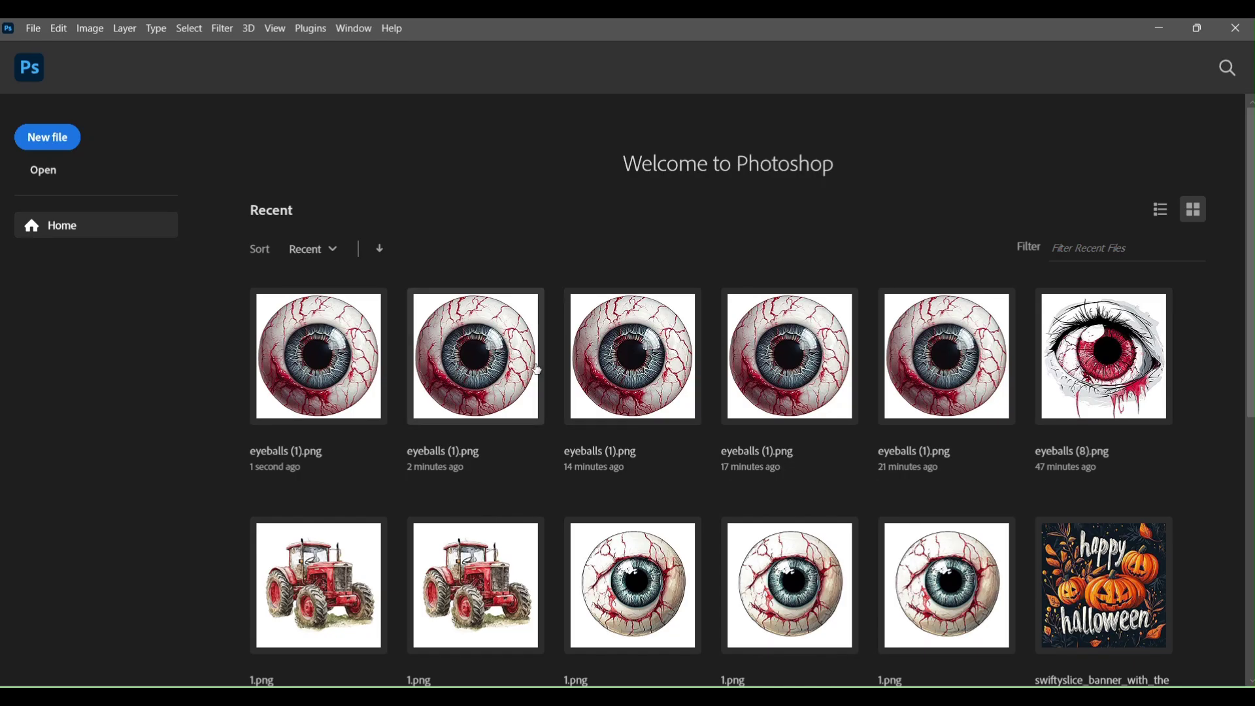
click(361, 29)
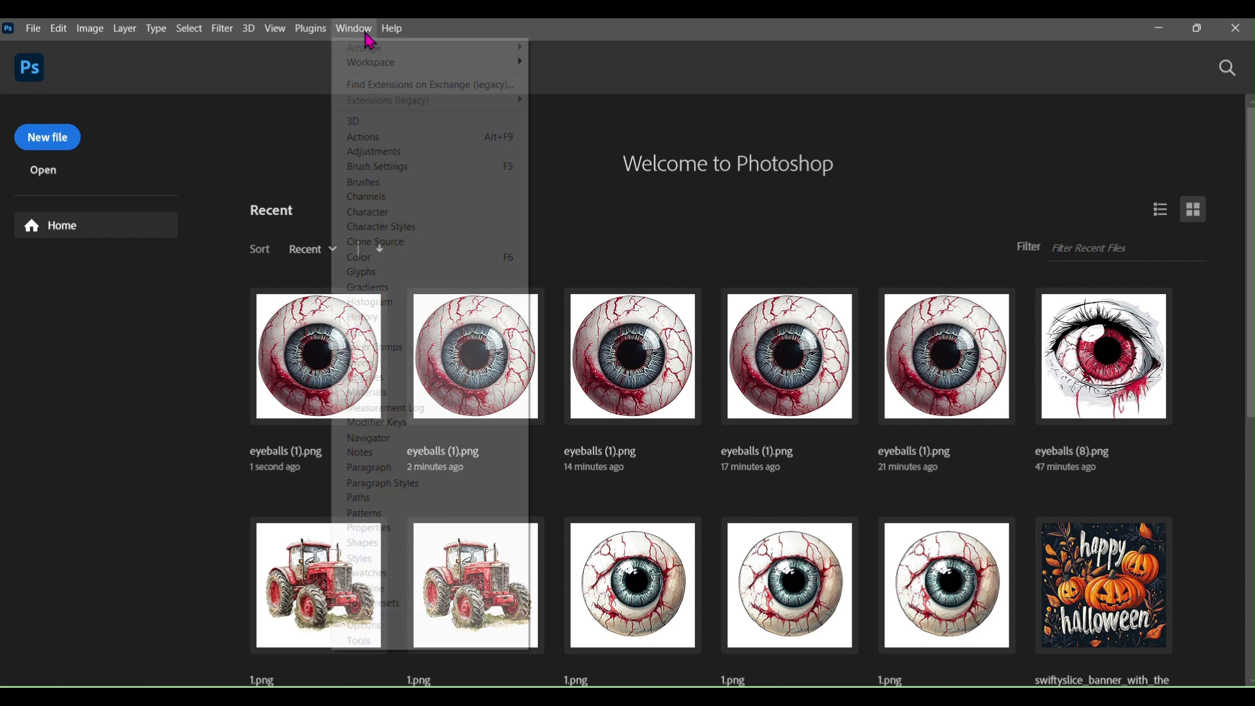
click(395, 136)
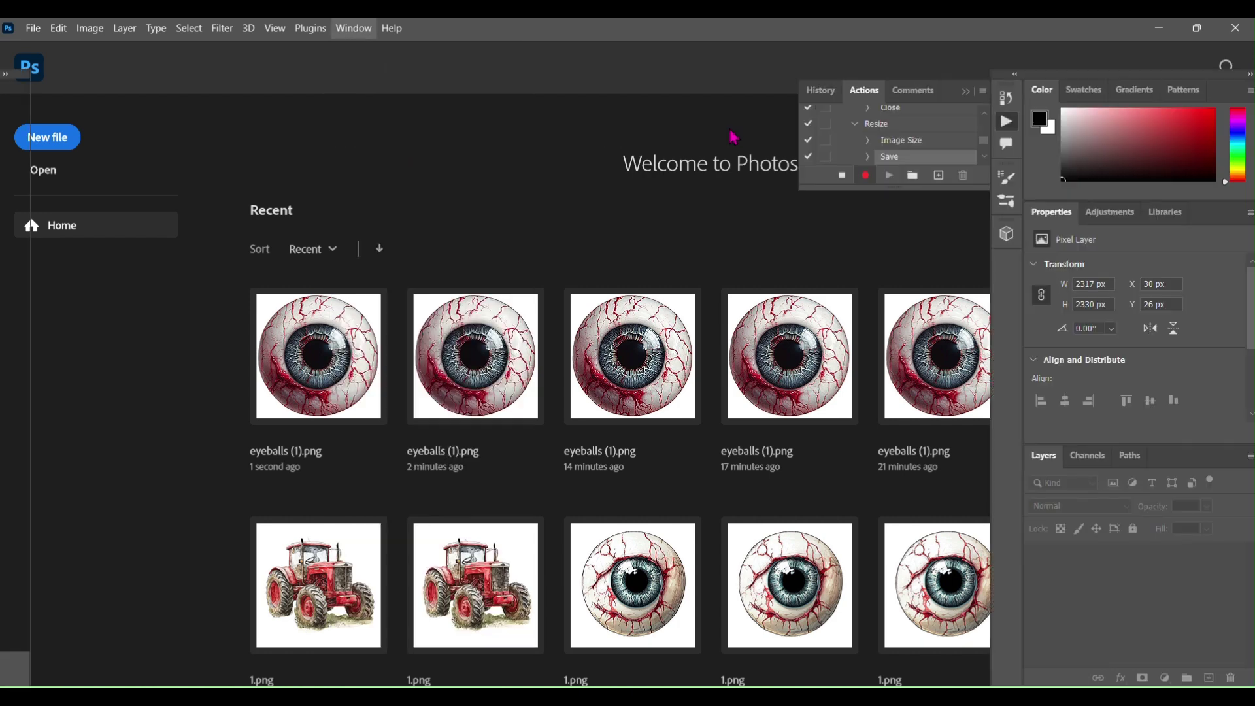
click(842, 176)
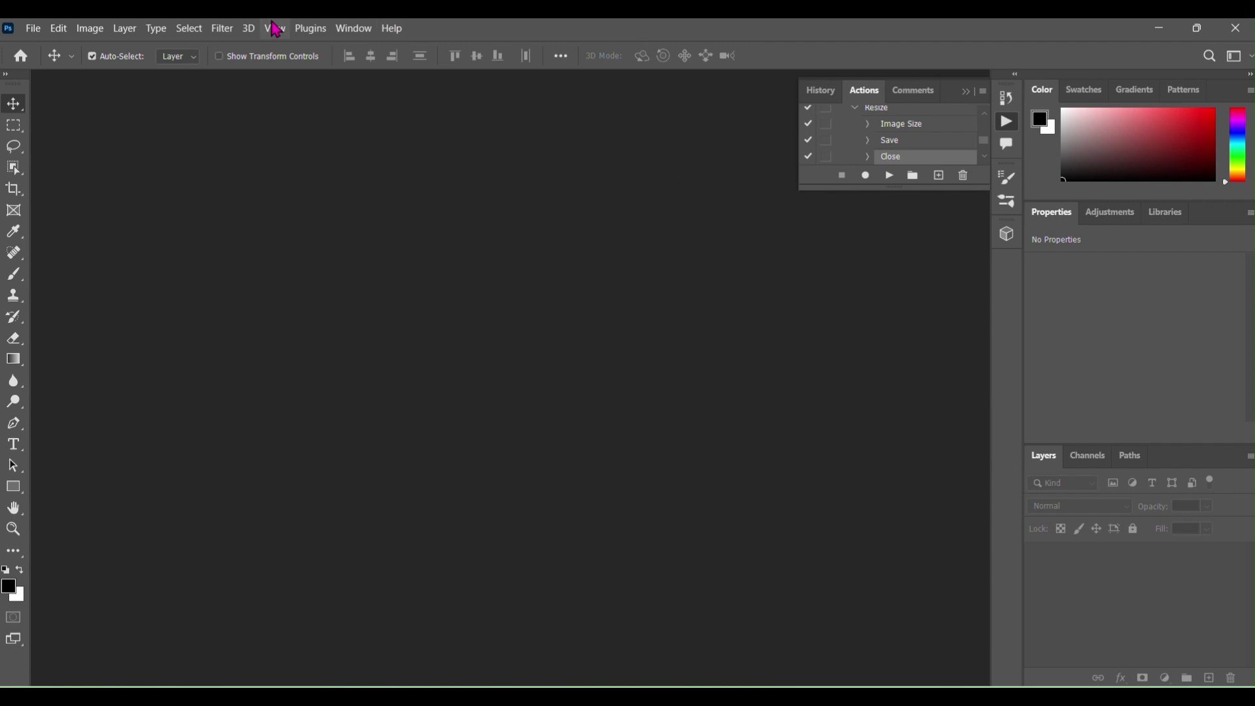
click(32, 30)
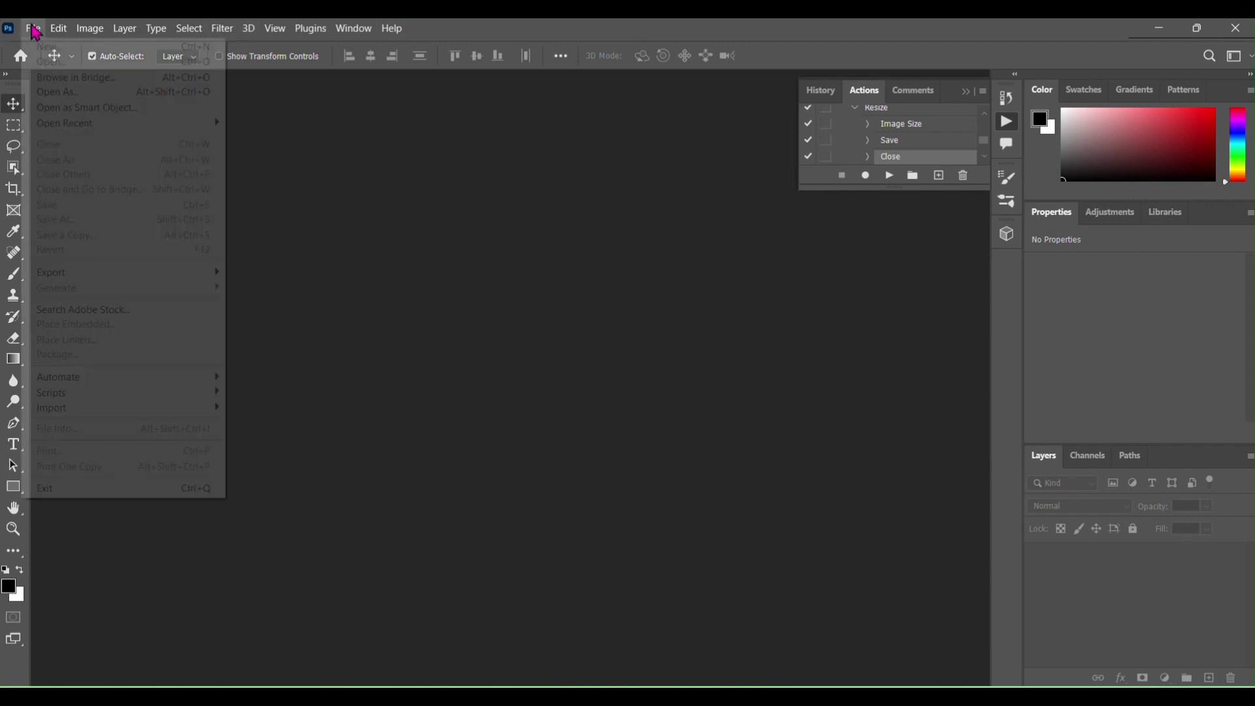
mouse_move(59, 376)
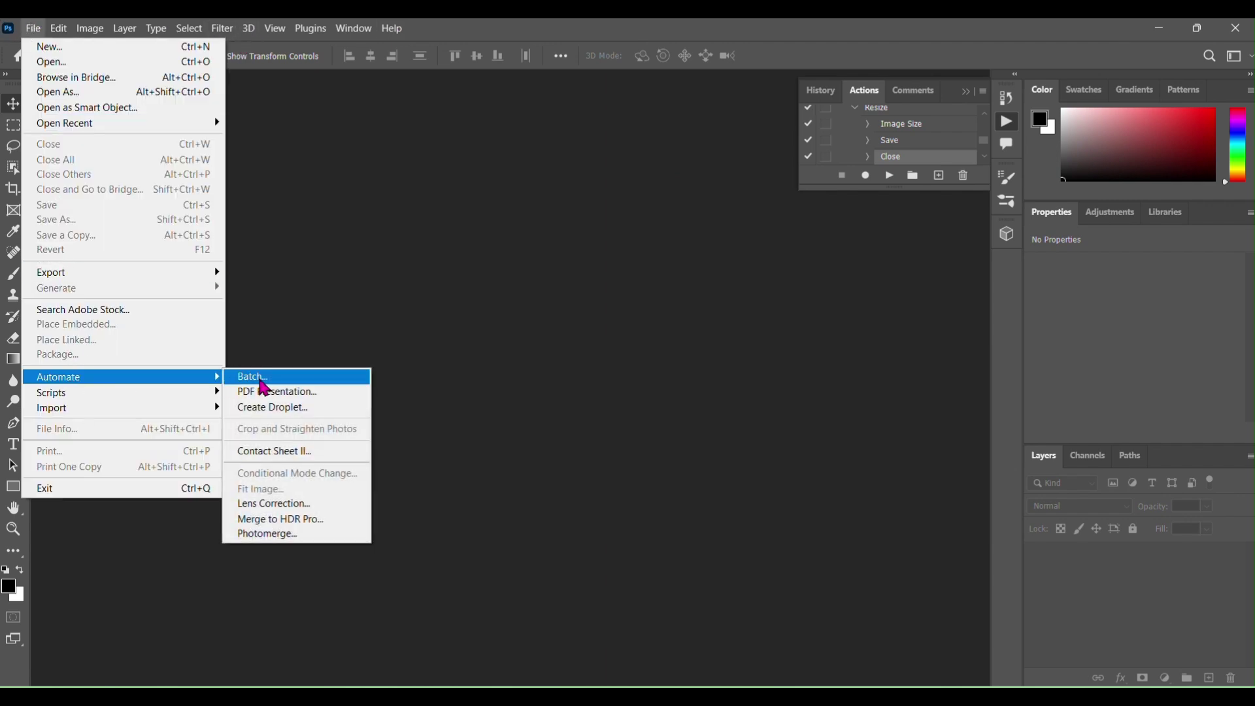
Step: In the Batch dialog, set Training's Eyeball Clipart folder as the source
click(260, 382)
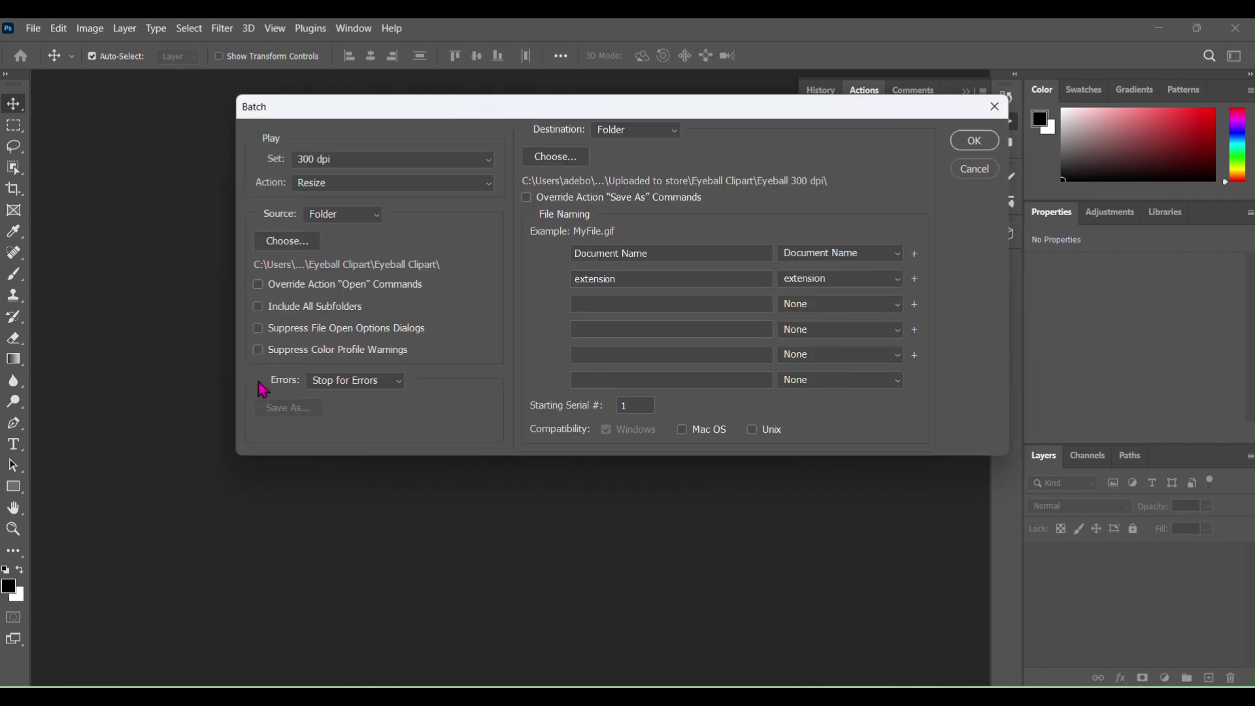
click(299, 249)
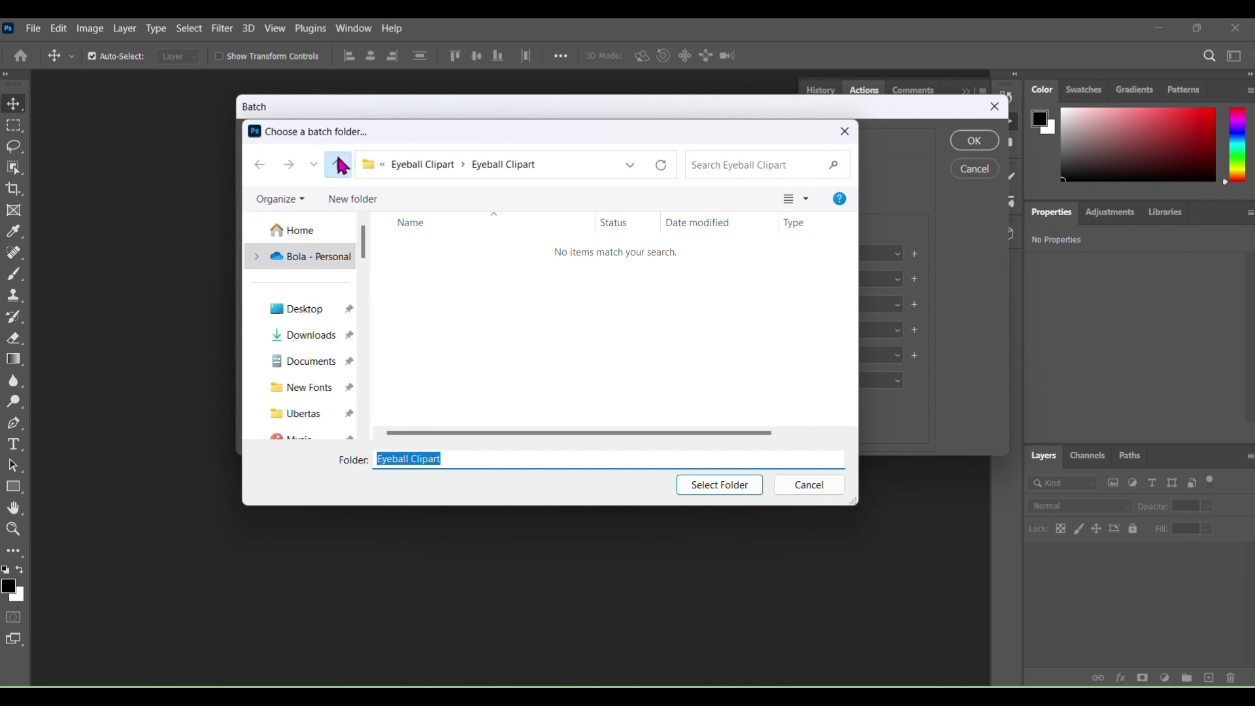
click(338, 165)
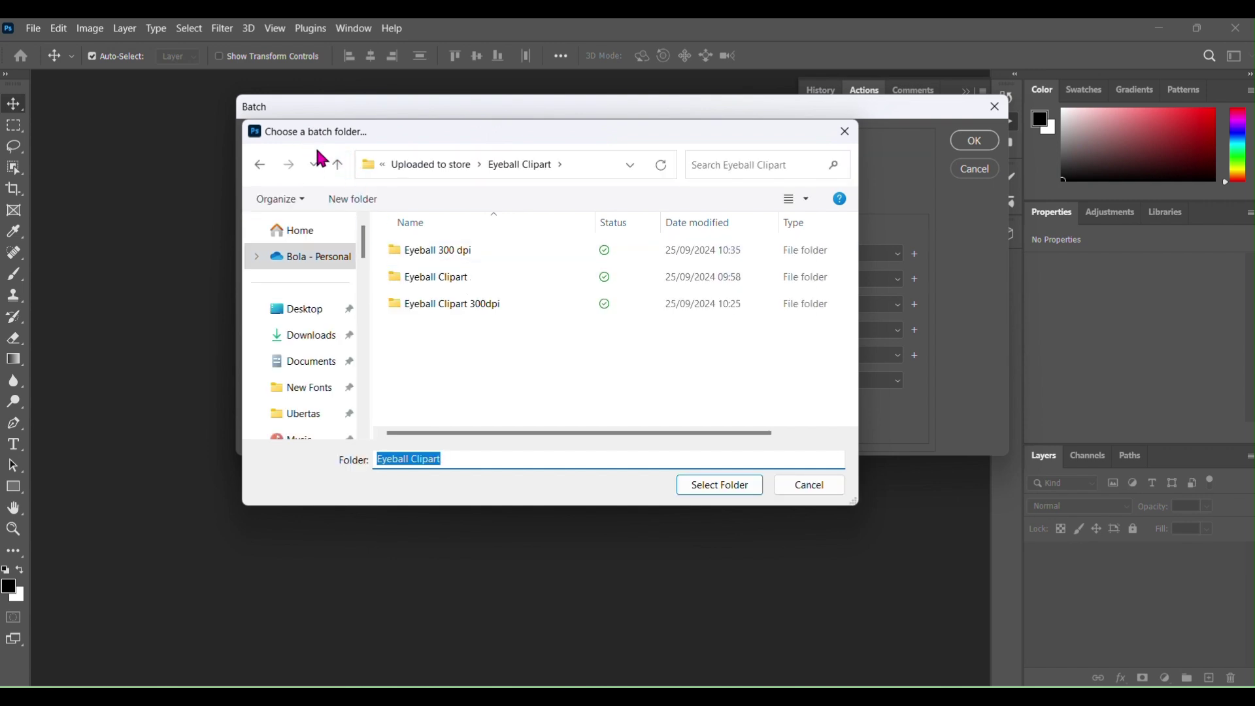
click(338, 166)
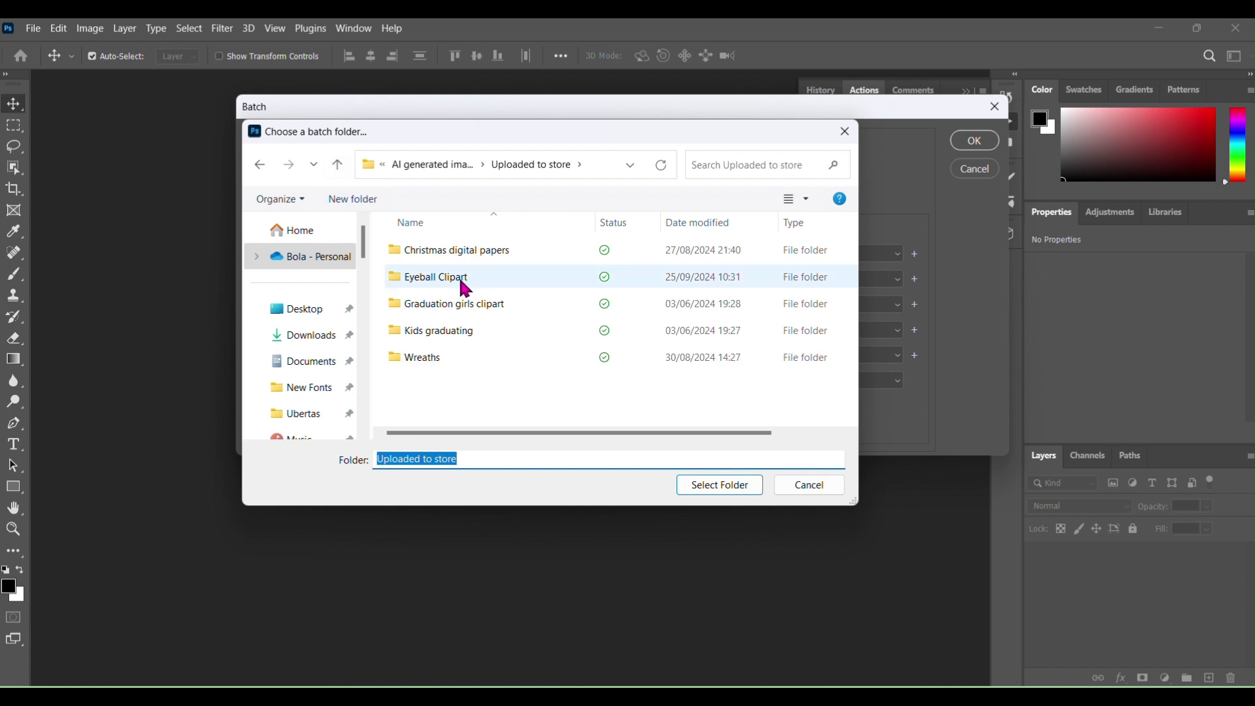
click(339, 164)
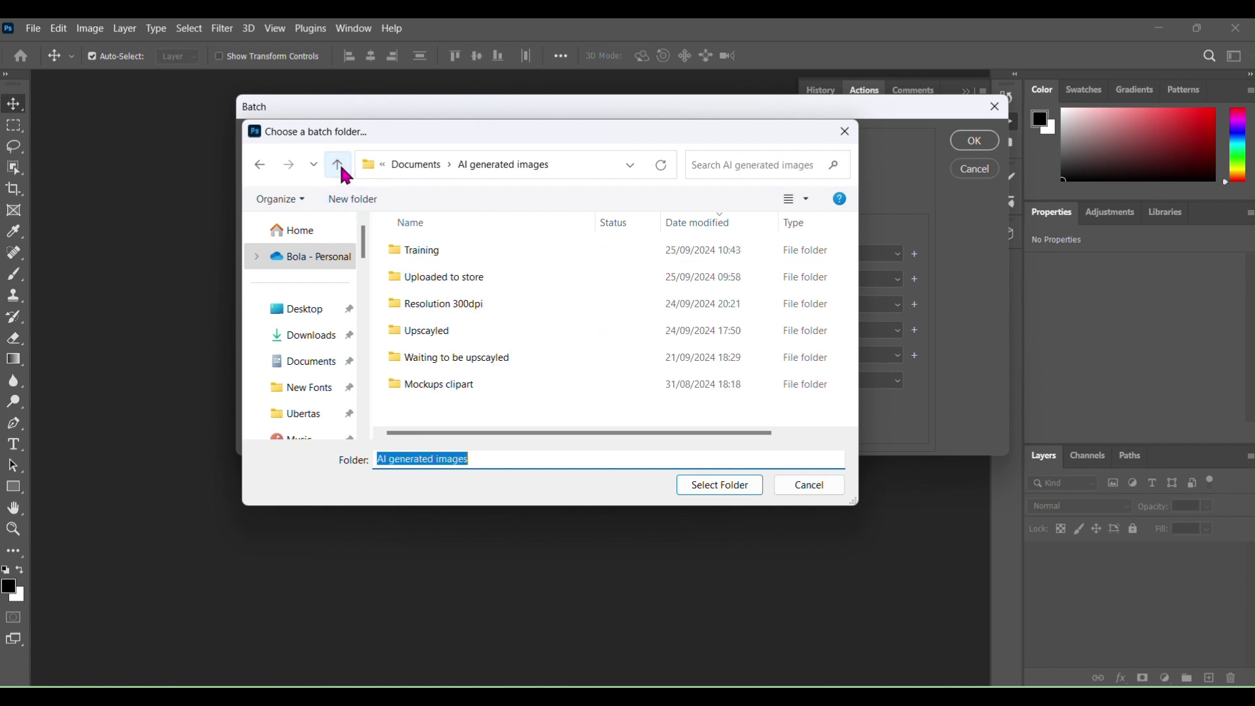
click(442, 251)
double_click(443, 251)
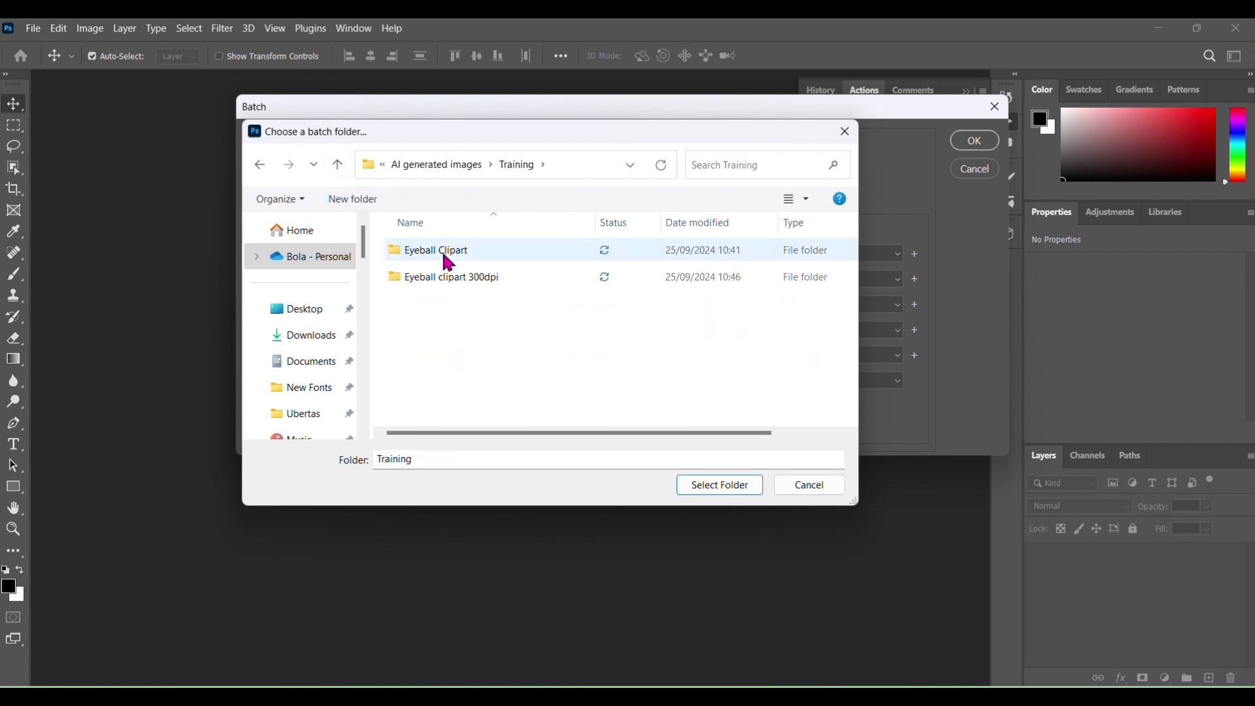
click(446, 255)
double_click(441, 257)
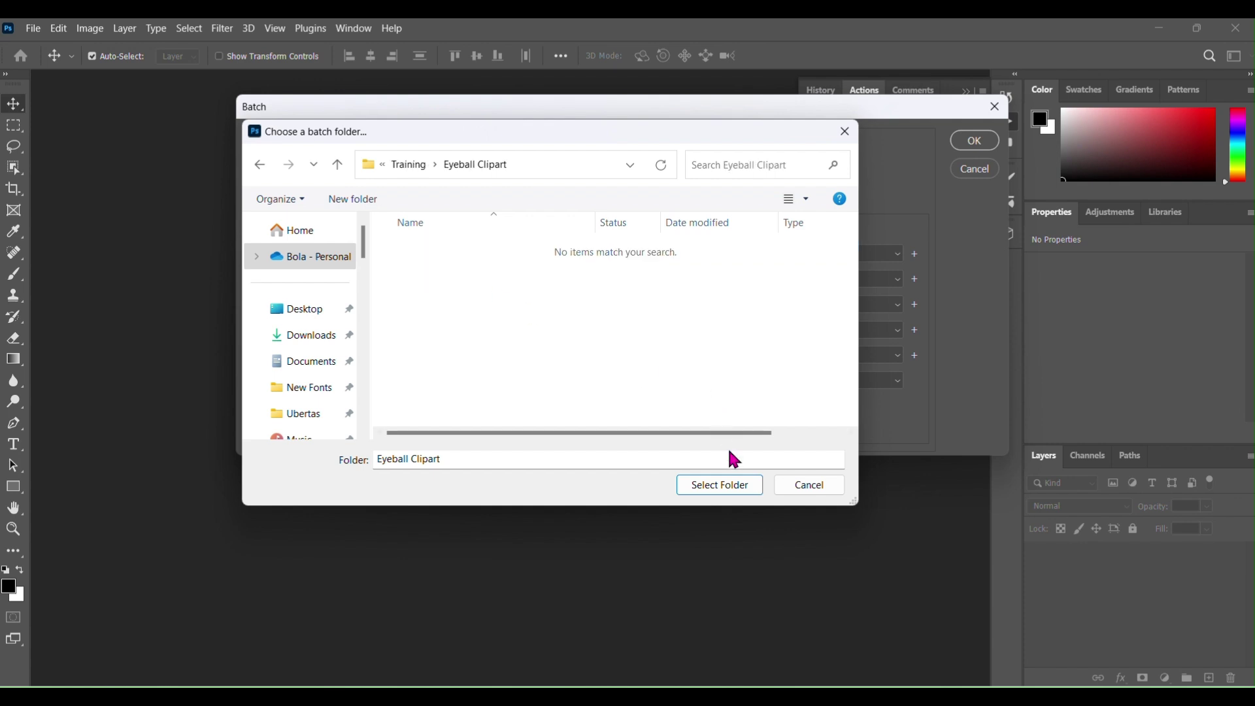
click(732, 485)
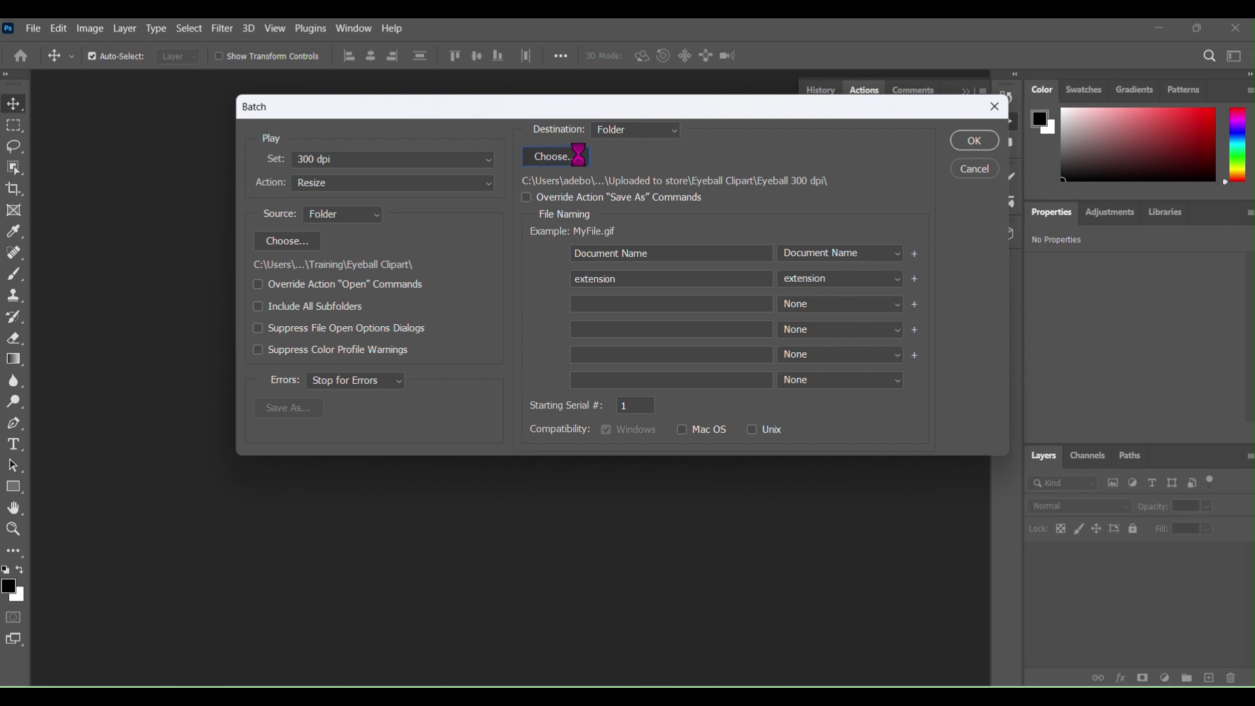
Step: Set Training's Eyeball clipart 300dpi folder as the batch destination
click(556, 157)
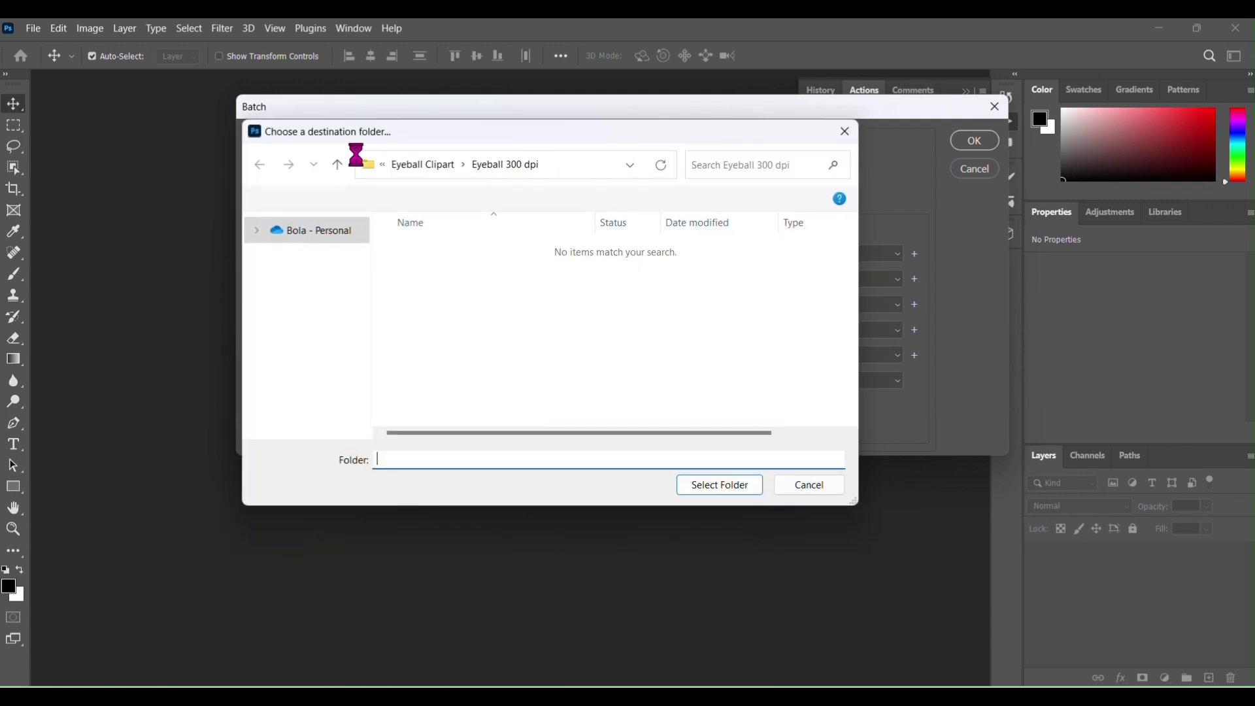
click(338, 165)
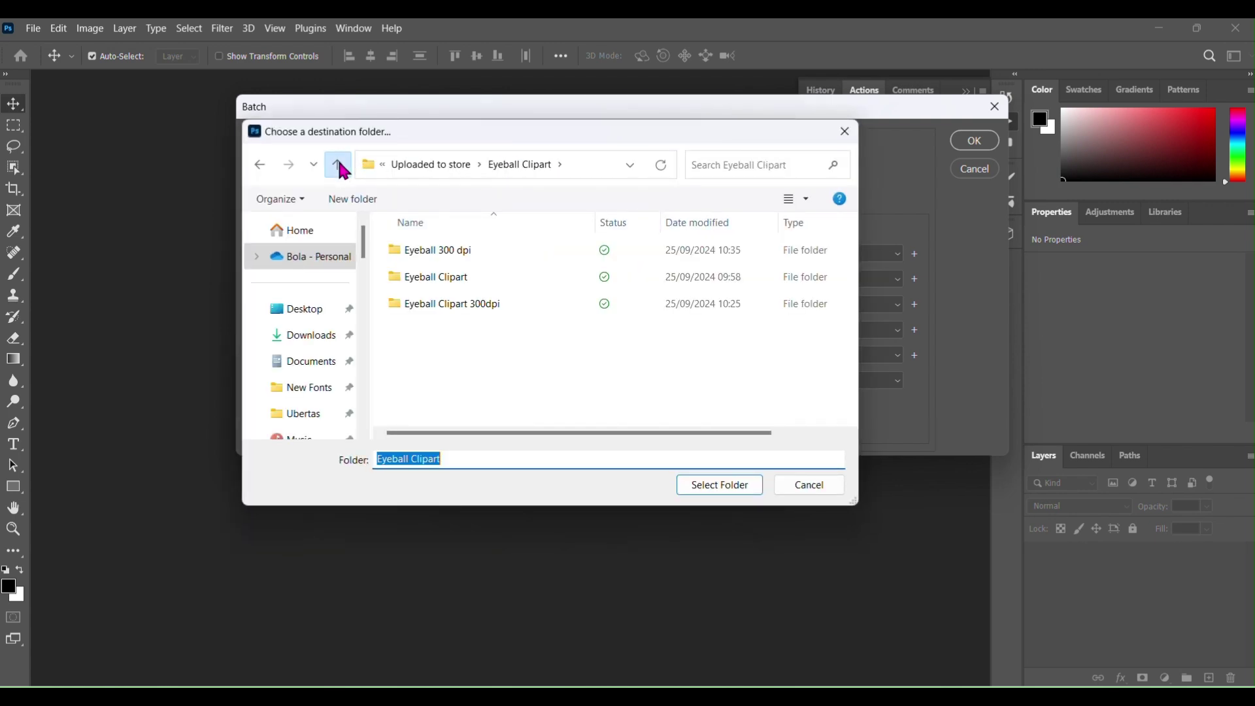
click(339, 166)
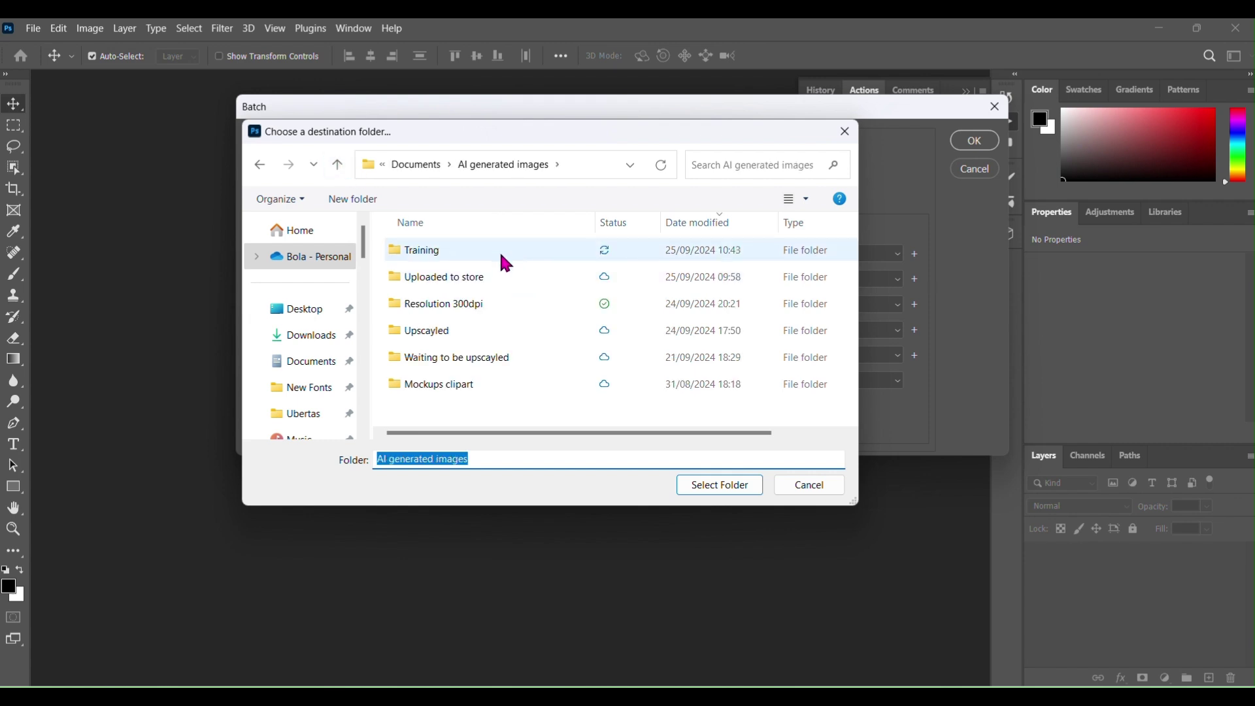
double_click(499, 249)
double_click(468, 277)
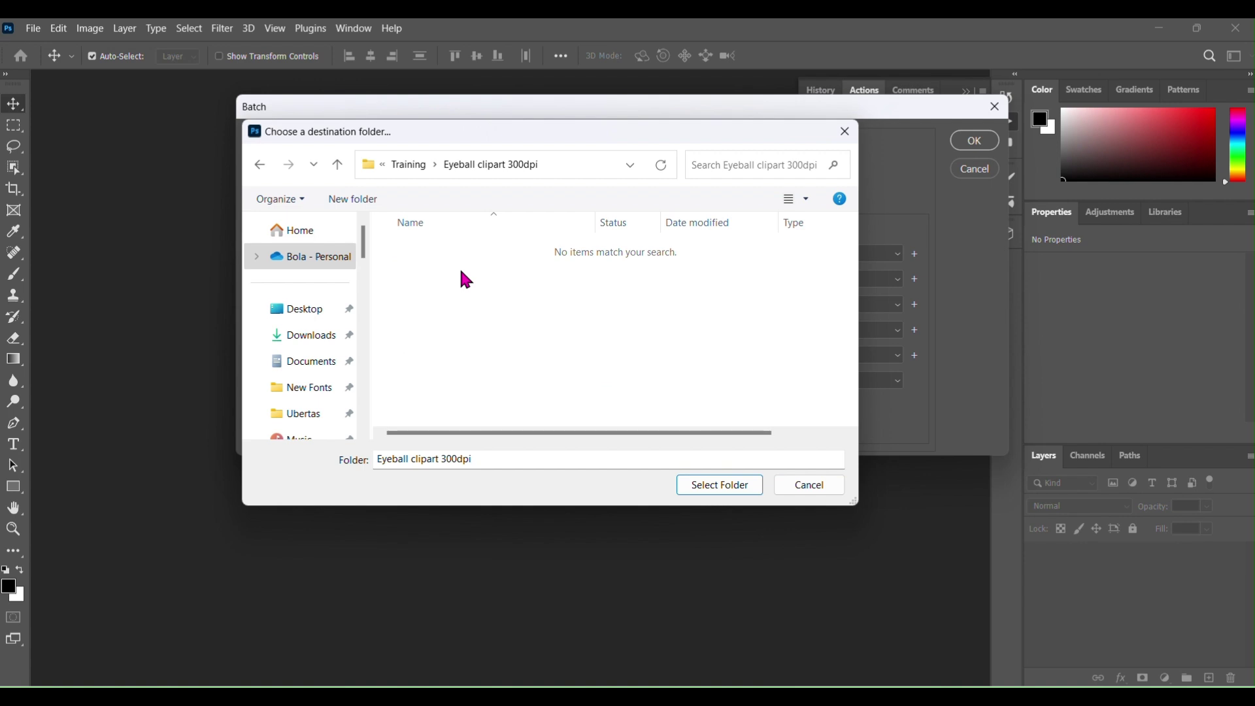
click(713, 487)
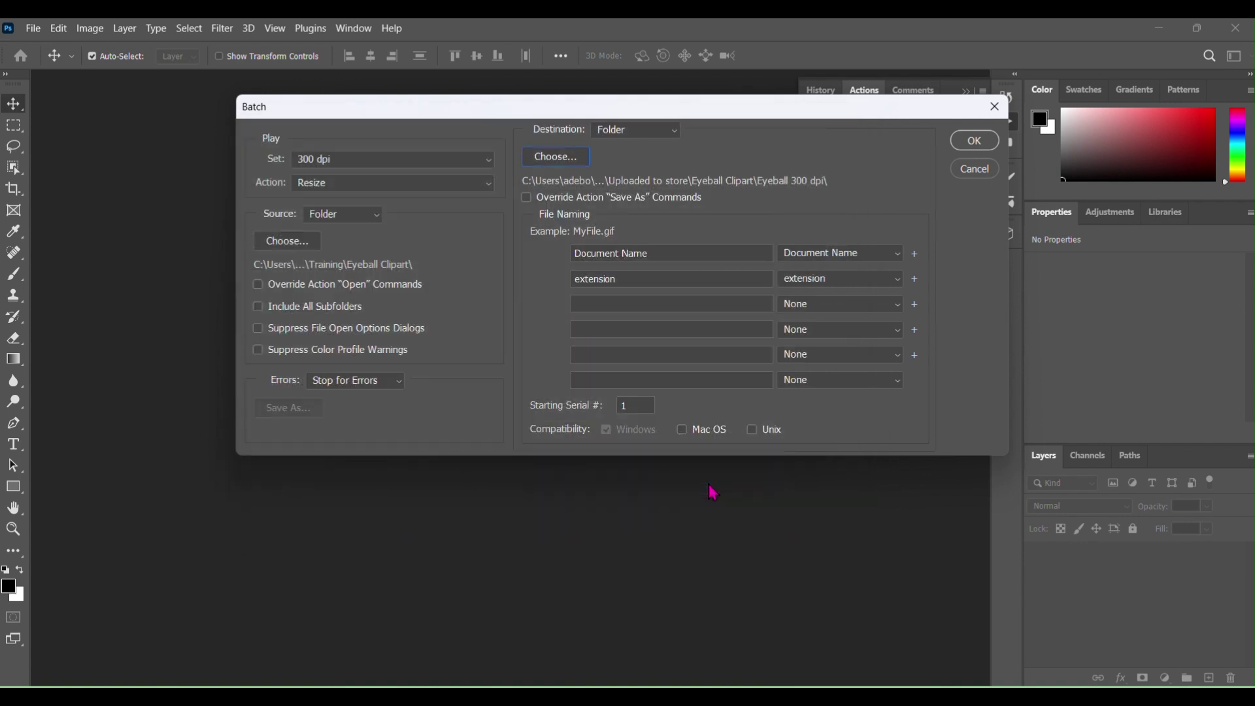
Step: Confirm the Batch dialog to run the Resize action on all Eyeball Clipart images
click(975, 141)
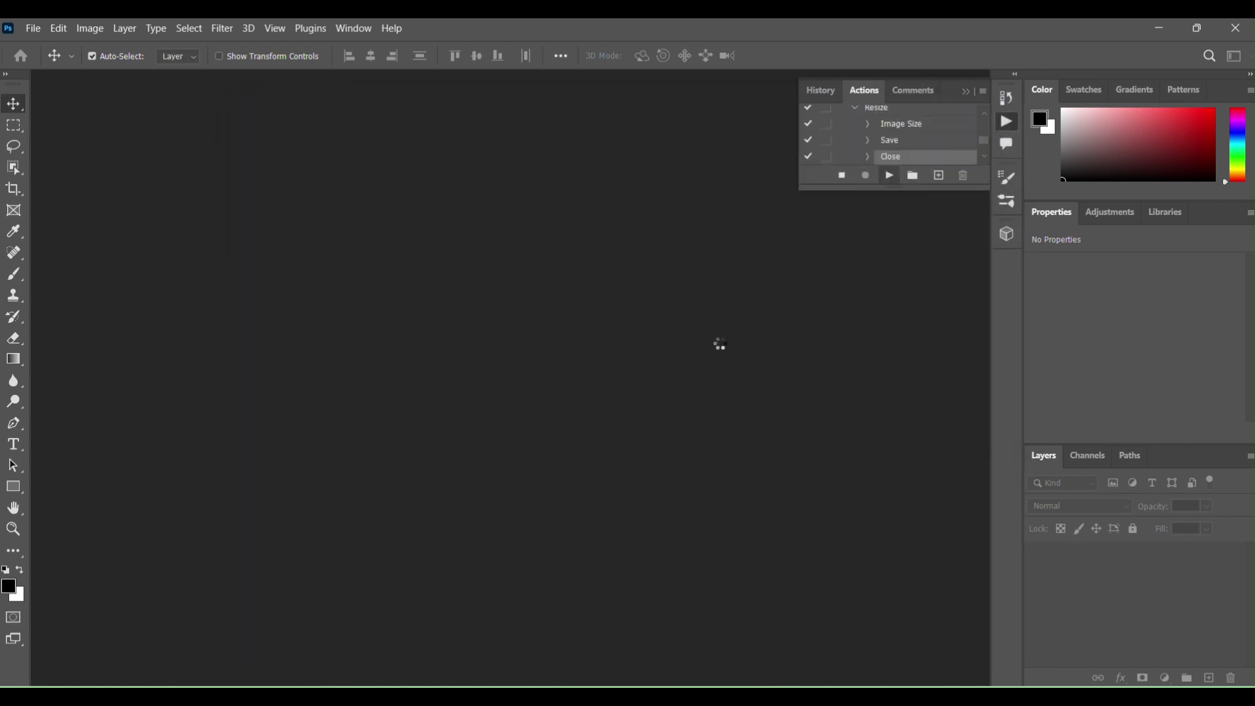